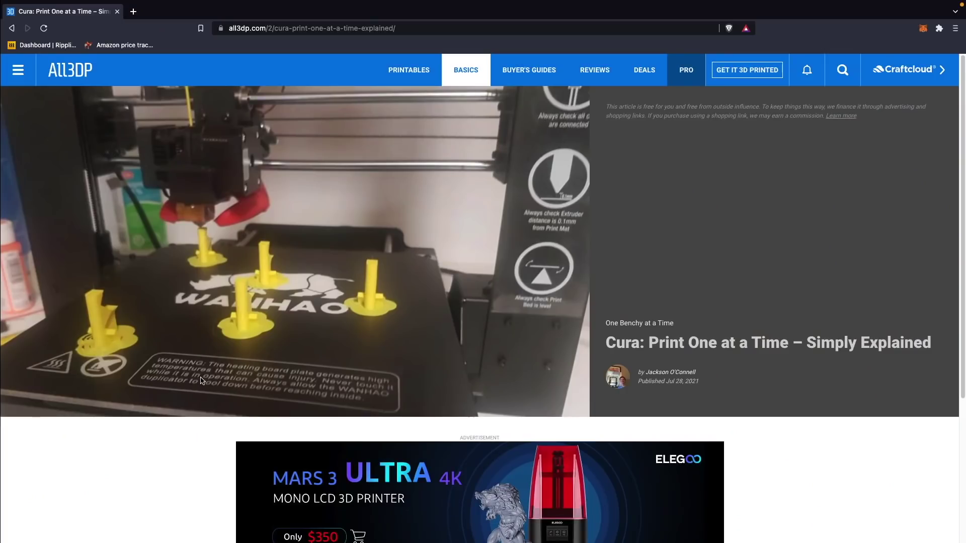
Read the article's passages on the reduced build height and gantry collisions of one-at-a-time printing in Cura
{"action": "scroll", "coordinate": [200, 377], "scroll_direction": "down", "scroll_amount": 4}
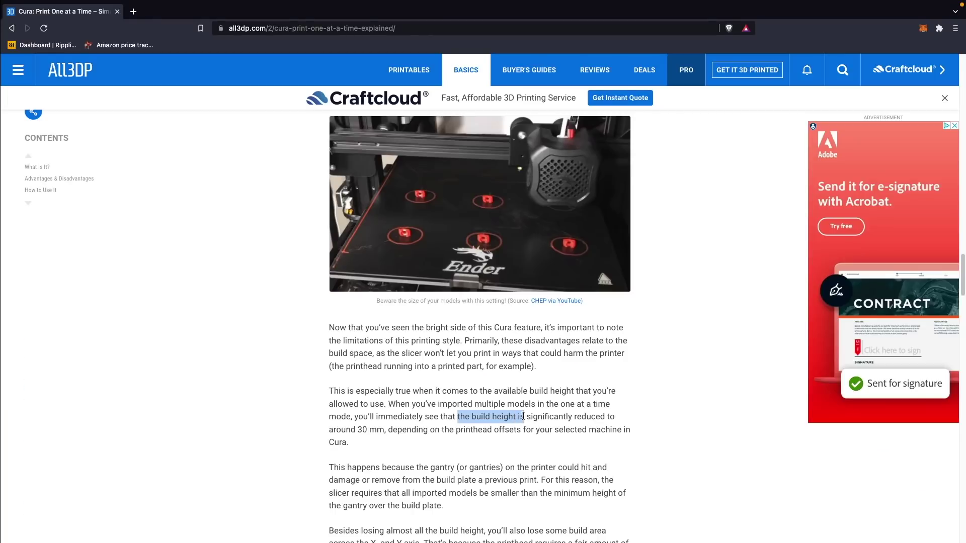
{"action": "left_click_drag", "start_coordinate": [586, 416], "coordinate": [384, 431]}
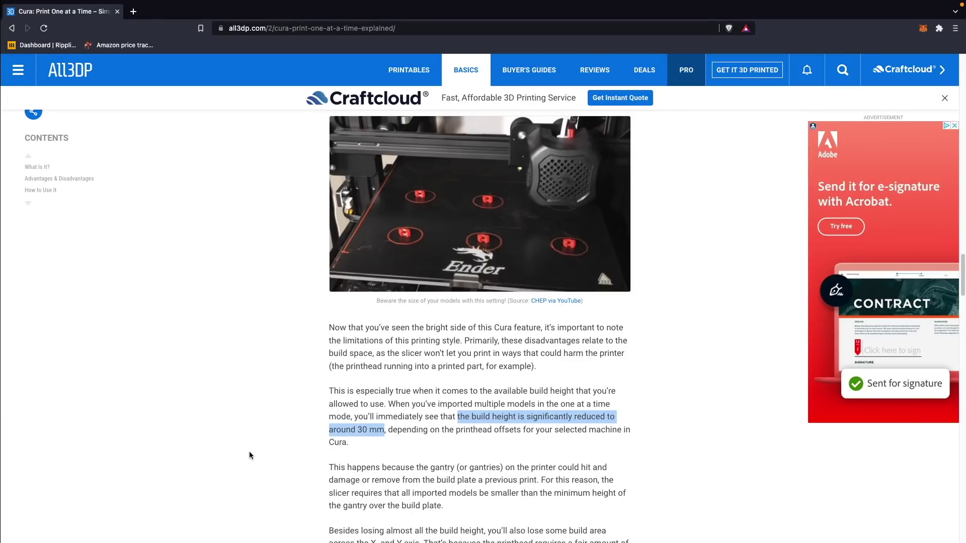
{"action": "scroll", "coordinate": [249, 454], "scroll_direction": "down", "scroll_amount": 3}
{"action": "left_click_drag", "start_coordinate": [329, 331], "coordinate": [526, 333]}
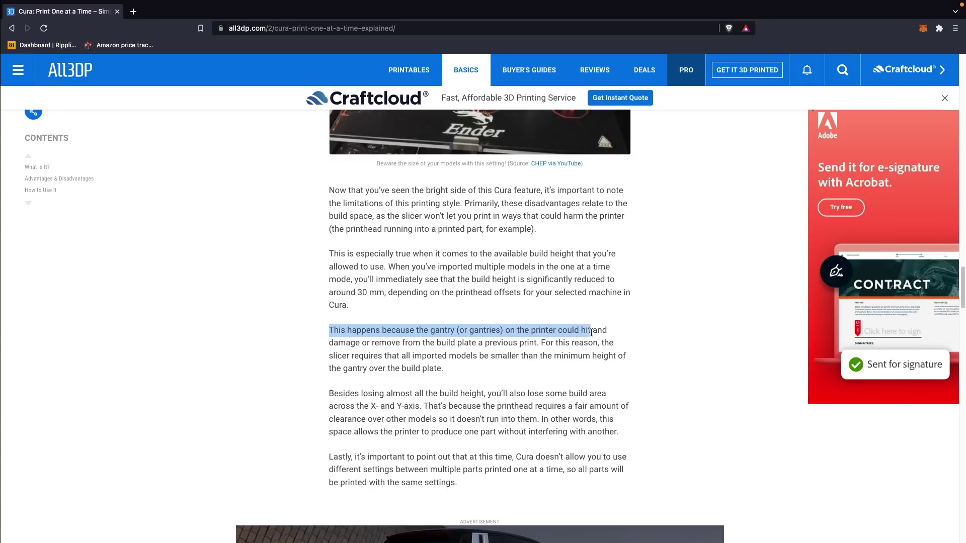
{"action": "left_click_drag", "start_coordinate": [624, 338], "coordinate": [566, 342]}
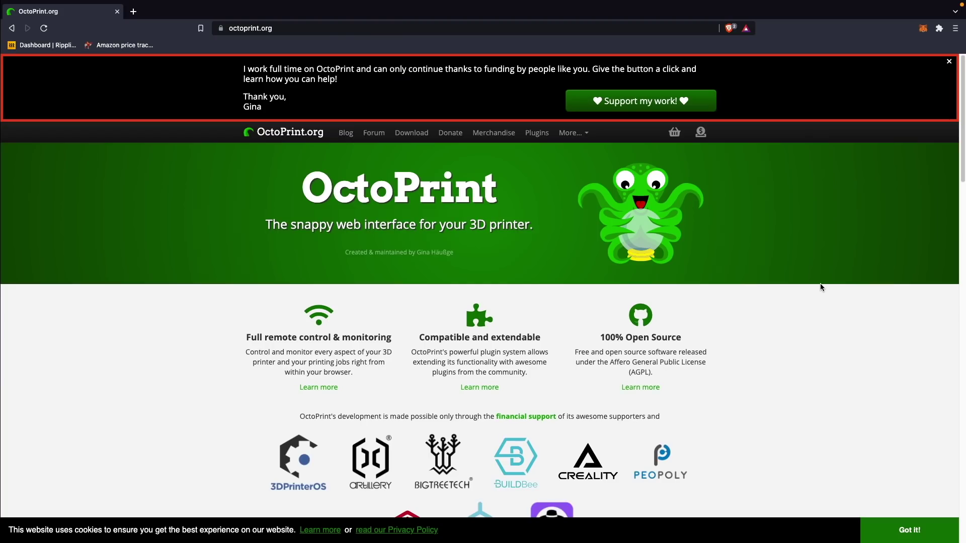
Look through the OctoPrint home page and the recently added plugins in the OctoPrint Plugin Repository
{"action": "scroll", "coordinate": [819, 283], "scroll_direction": "down", "scroll_amount": 5}
{"action": "scroll", "coordinate": [820, 287], "scroll_direction": "down", "scroll_amount": 3}
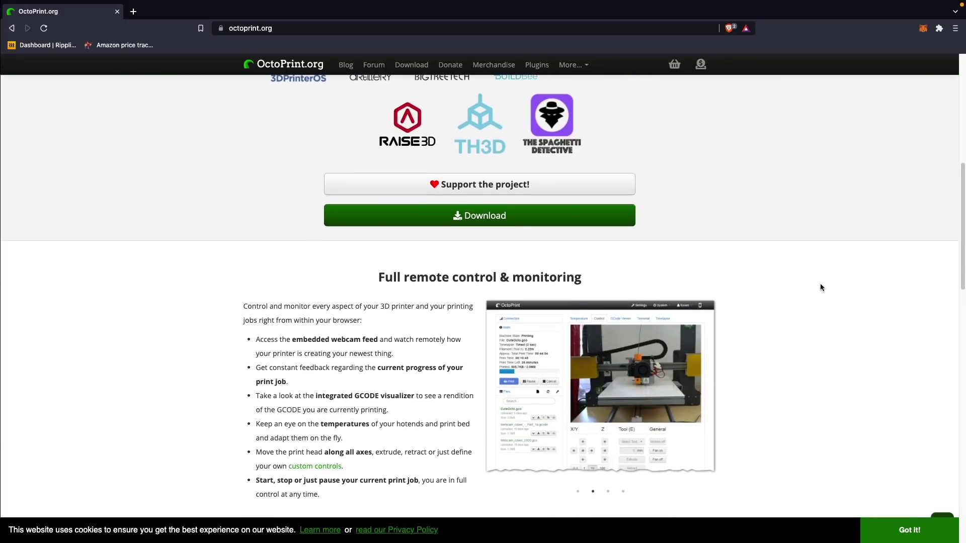
{"action": "scroll", "coordinate": [820, 288], "scroll_direction": "down", "scroll_amount": 2}
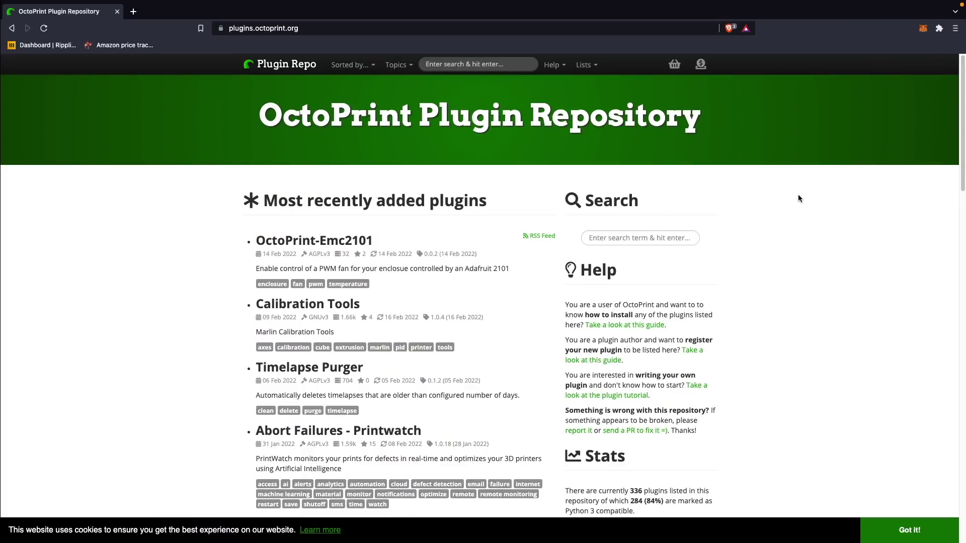
{"action": "scroll", "coordinate": [798, 197], "scroll_direction": "down", "scroll_amount": 1}
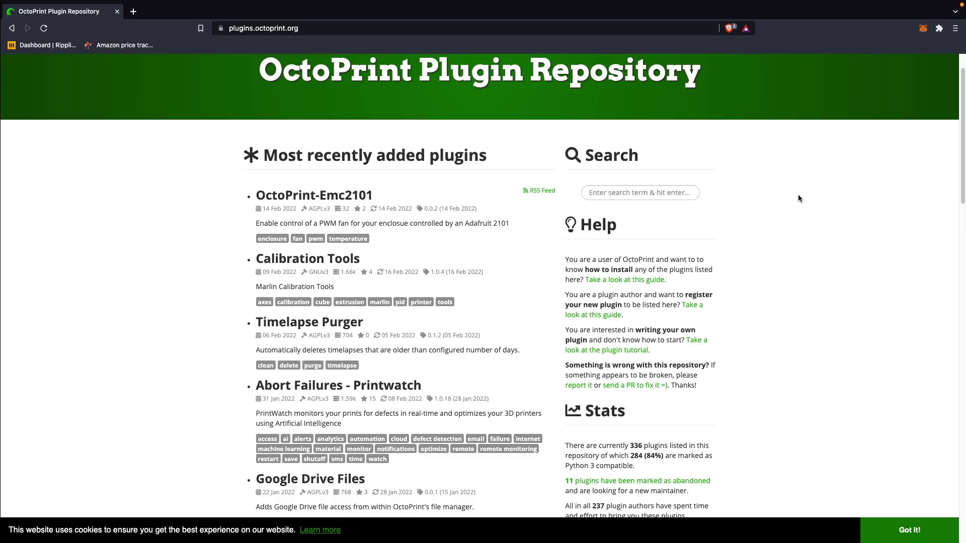
{"action": "scroll", "coordinate": [799, 198], "scroll_direction": "down", "scroll_amount": 1}
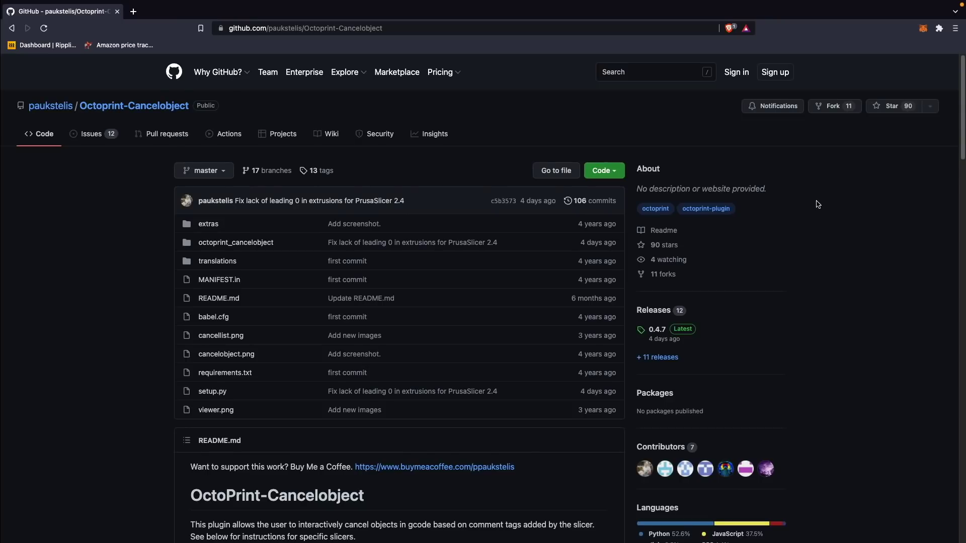
Read the README of the Octoprint-Cancelobject repository on GitHub, including its version notes and example images
{"action": "scroll", "coordinate": [816, 204], "scroll_direction": "down", "scroll_amount": 4}
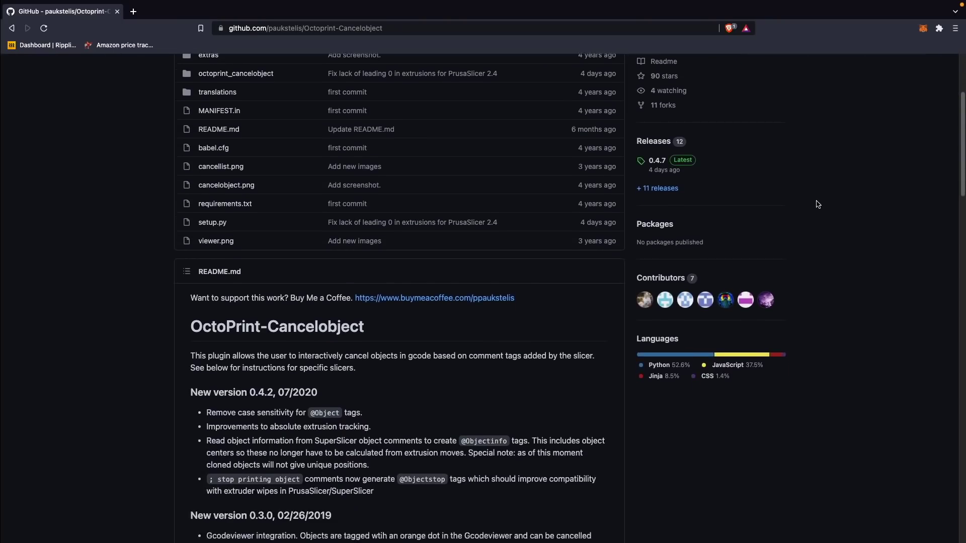
{"action": "scroll", "coordinate": [816, 204], "scroll_direction": "down", "scroll_amount": 4}
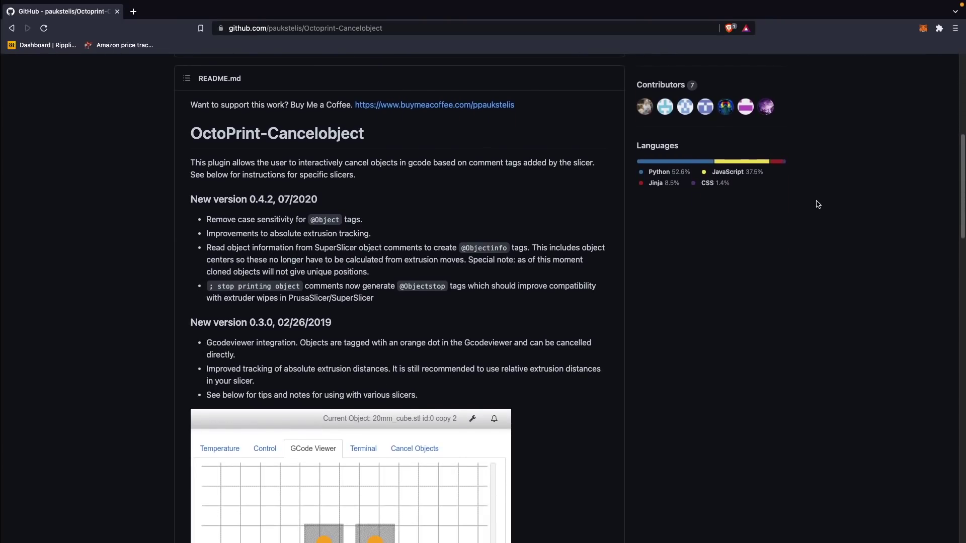
{"action": "scroll", "coordinate": [816, 204], "scroll_direction": "down", "scroll_amount": 5}
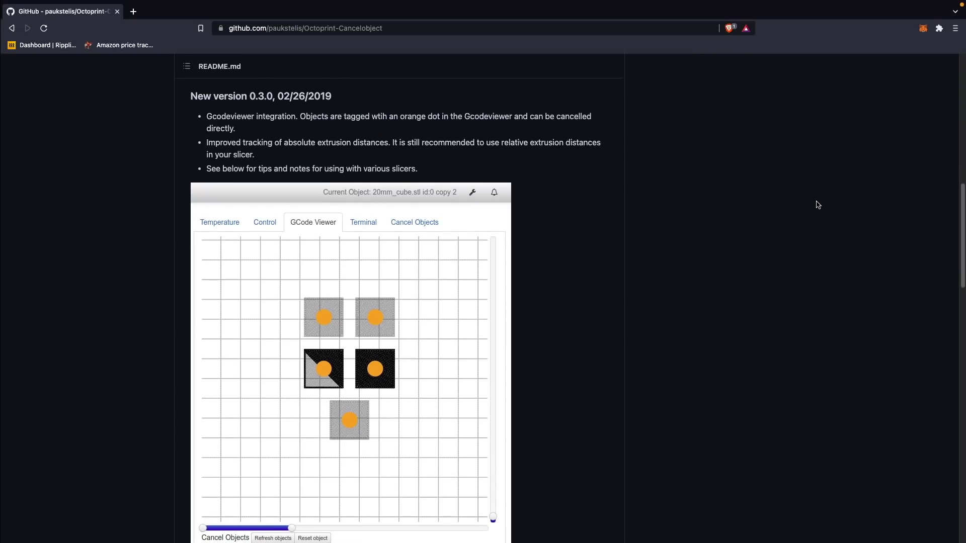
{"action": "scroll", "coordinate": [818, 205], "scroll_direction": "down", "scroll_amount": 2}
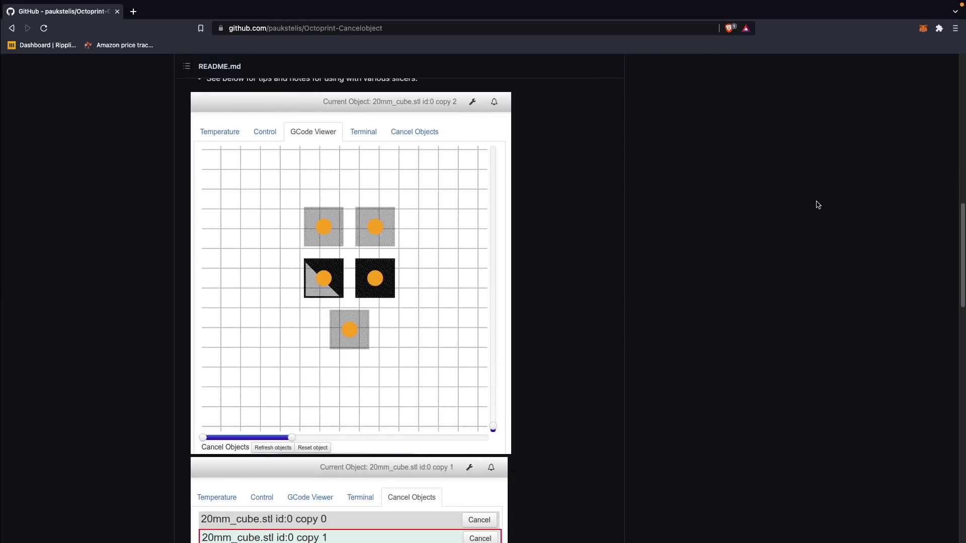
{"action": "scroll", "coordinate": [818, 205], "scroll_direction": "down", "scroll_amount": 4}
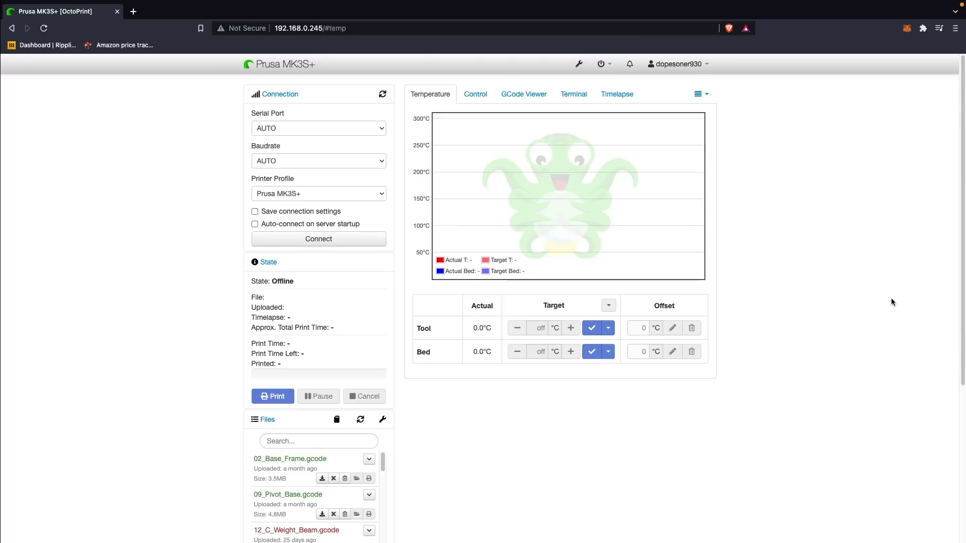
Choose the /dev/ttyAMA0 serial port in OctoPrint and connect to the Prusa MK3S+ printer
{"action": "left_click", "coordinate": [362, 132]}
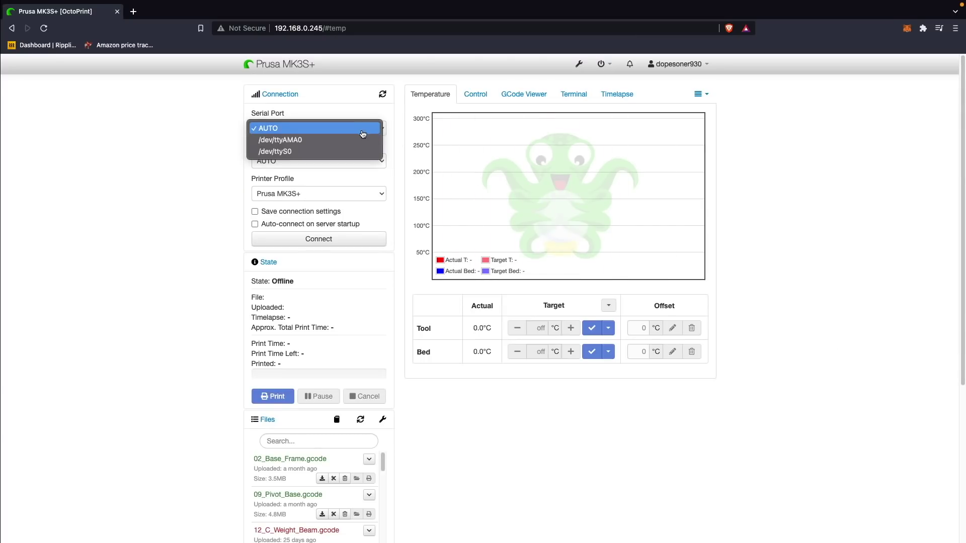
{"action": "left_click", "coordinate": [352, 139]}
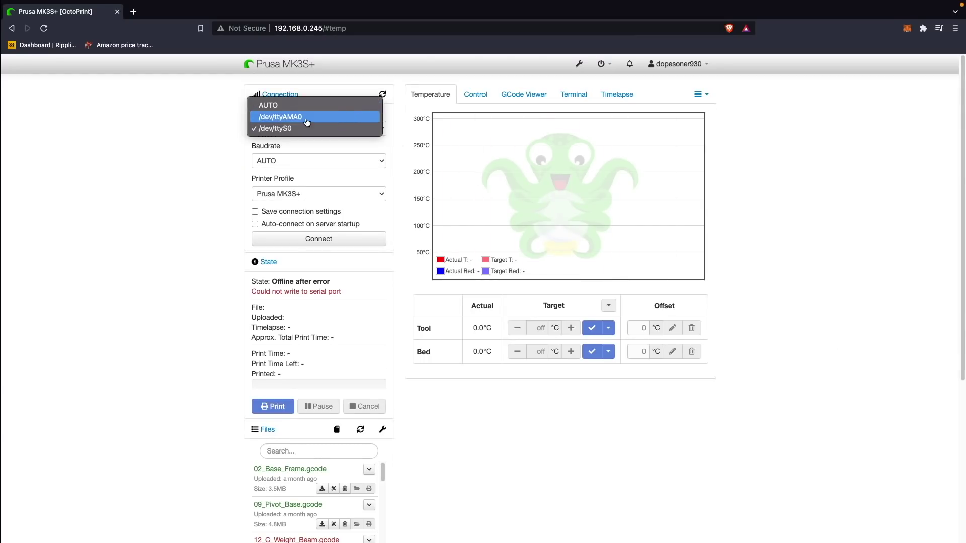
{"action": "left_click", "coordinate": [317, 240]}
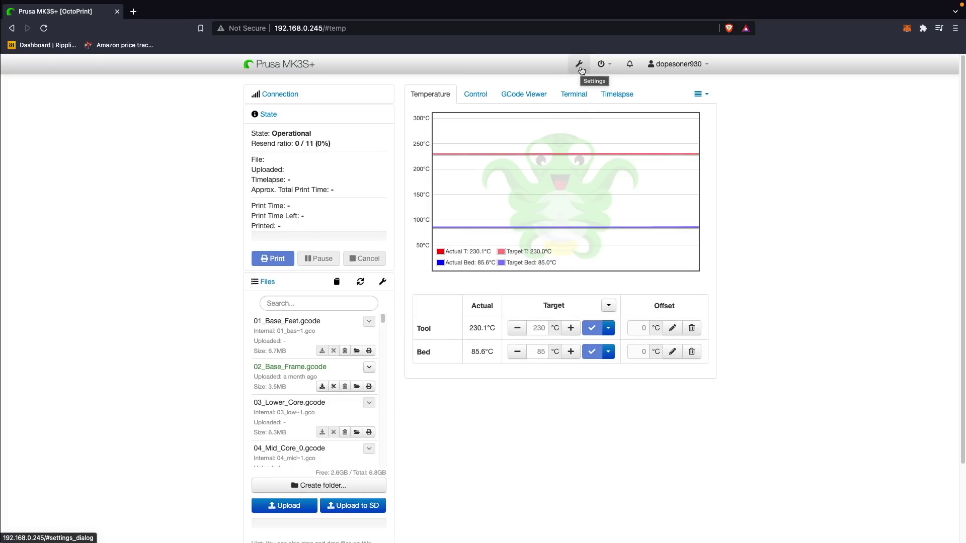
Open the plugin installer from OctoPrint's plugin manager settings and search the repository for "cance"
{"action": "left_click", "coordinate": [580, 65]}
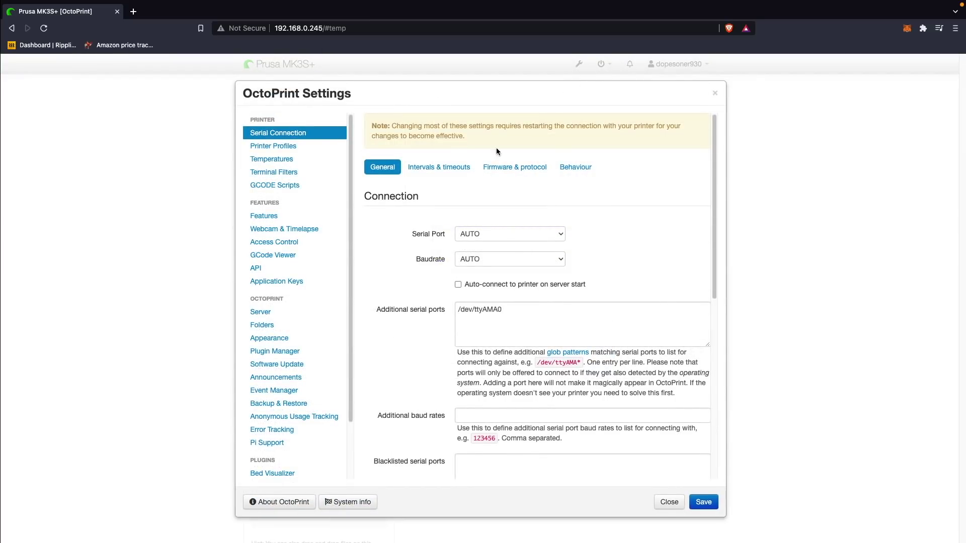
{"action": "left_click", "coordinate": [293, 356]}
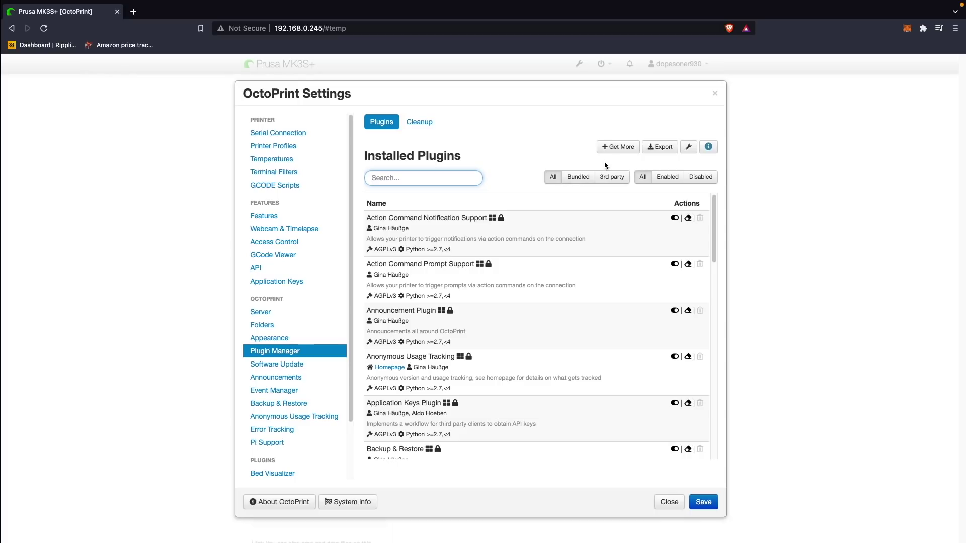
{"action": "left_click", "coordinate": [627, 150]}
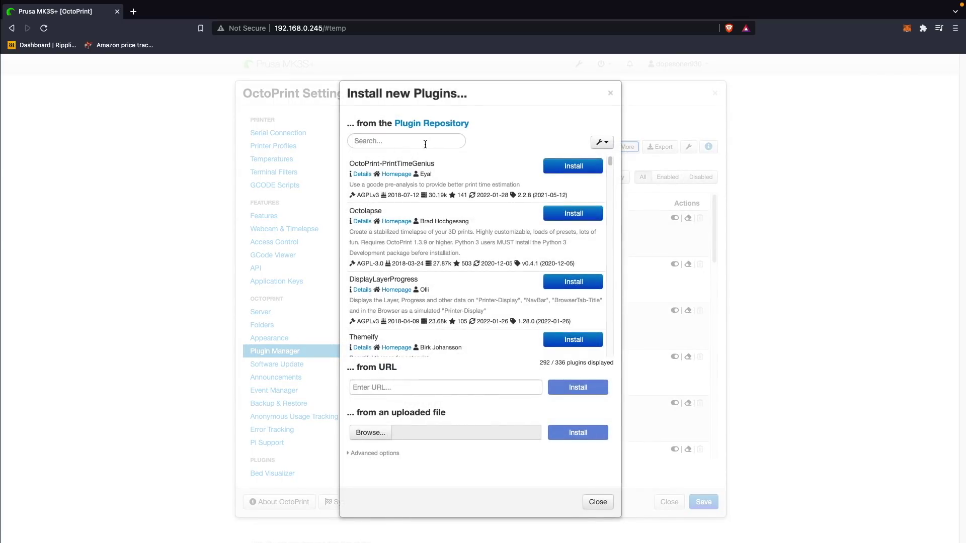
{"action": "left_click", "coordinate": [425, 144]}
{"action": "type", "text": "cancel"}
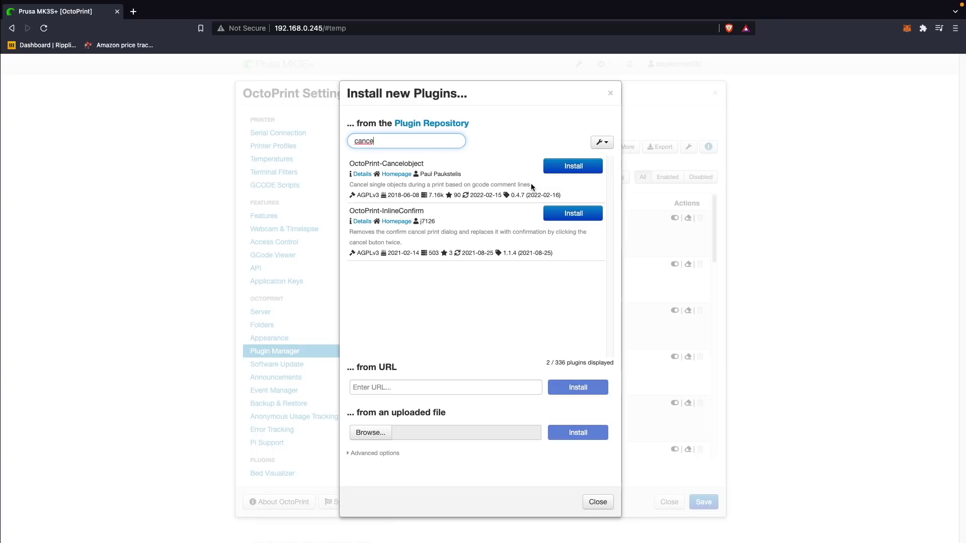
Install the OctoPrint-Cancelobject plugin and restart OctoPrint to apply it
{"action": "left_click", "coordinate": [596, 171]}
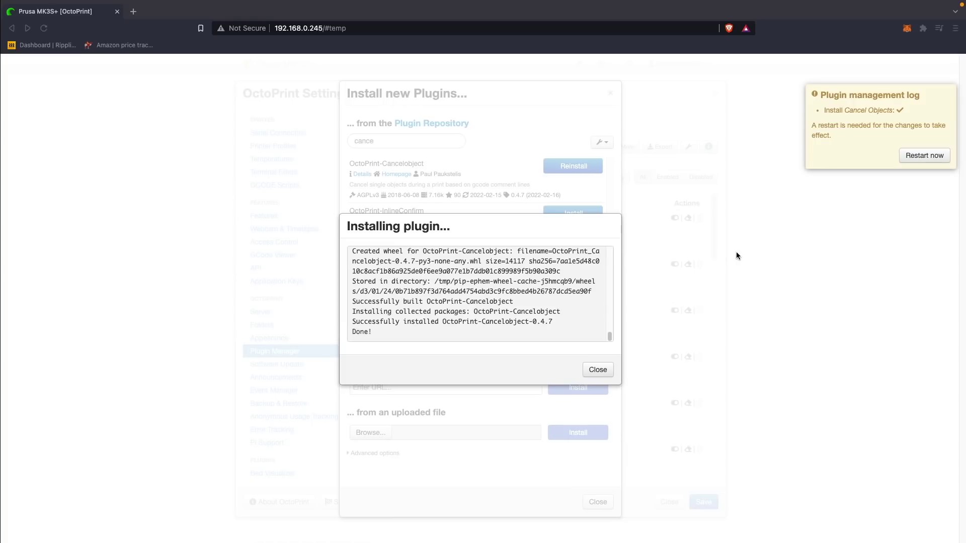
{"action": "left_click", "coordinate": [921, 156]}
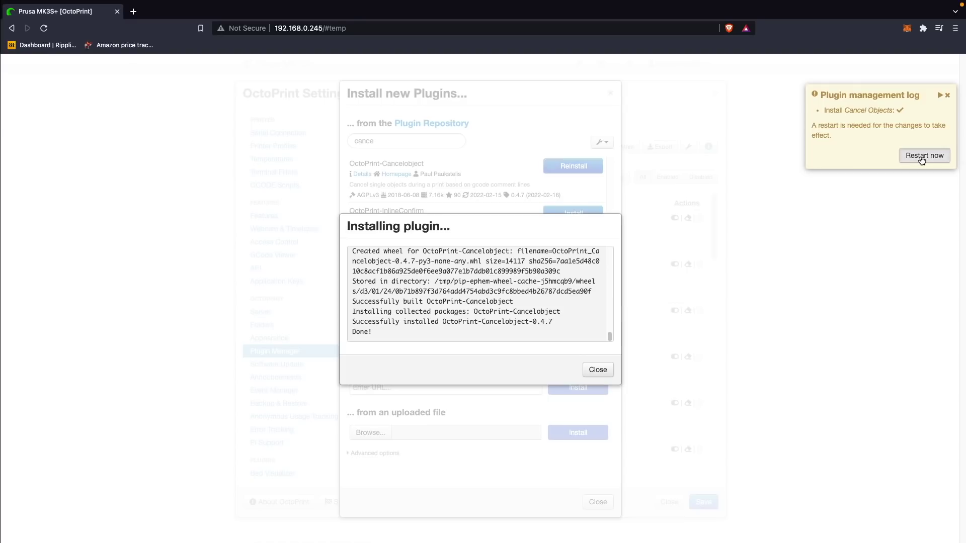
{"action": "left_click", "coordinate": [592, 353]}
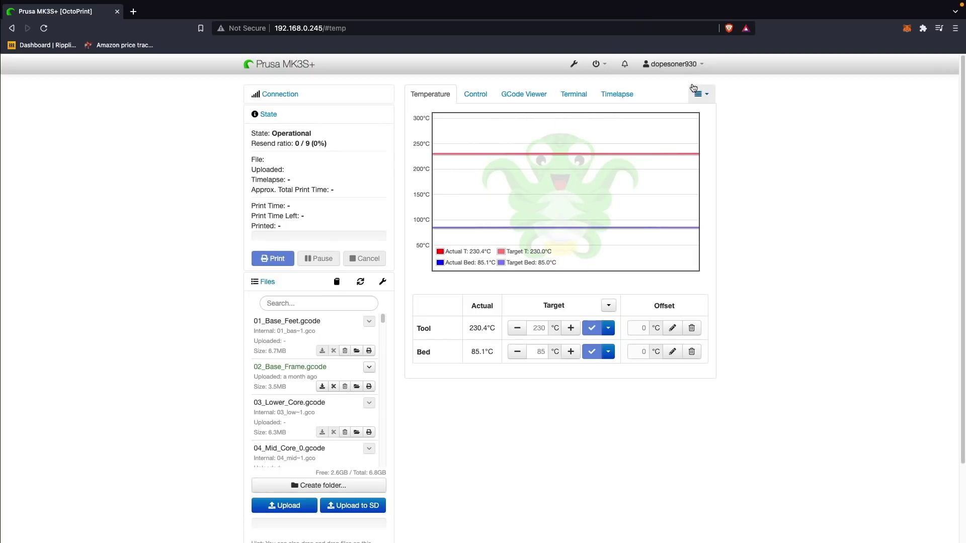
Open the Cancel Objects page added by the plugin
{"action": "left_click", "coordinate": [703, 95]}
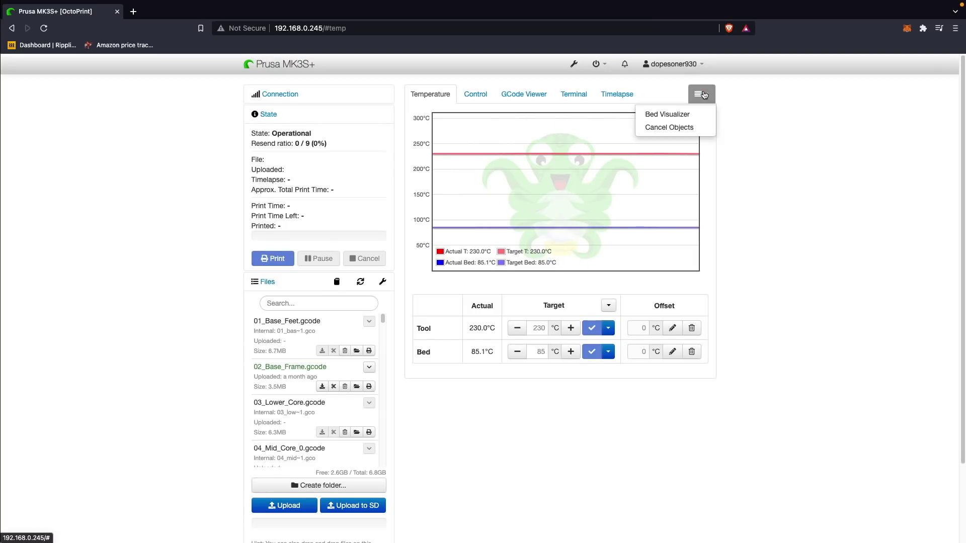
{"action": "left_click", "coordinate": [686, 128]}
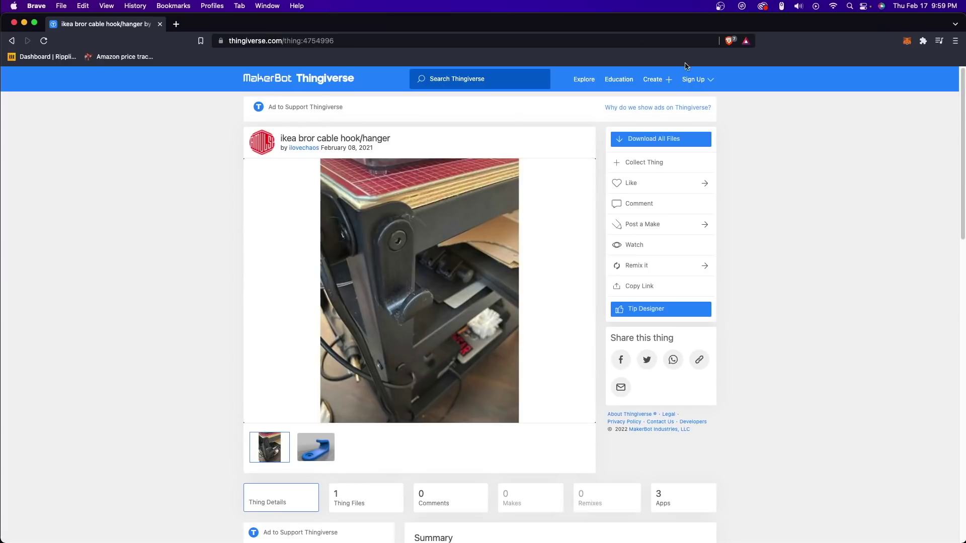
View both images of the ikea bror cable hook/hanger on Thingiverse and save its bror_CableHook.stl file to Downloads
{"action": "left_click", "coordinate": [316, 447]}
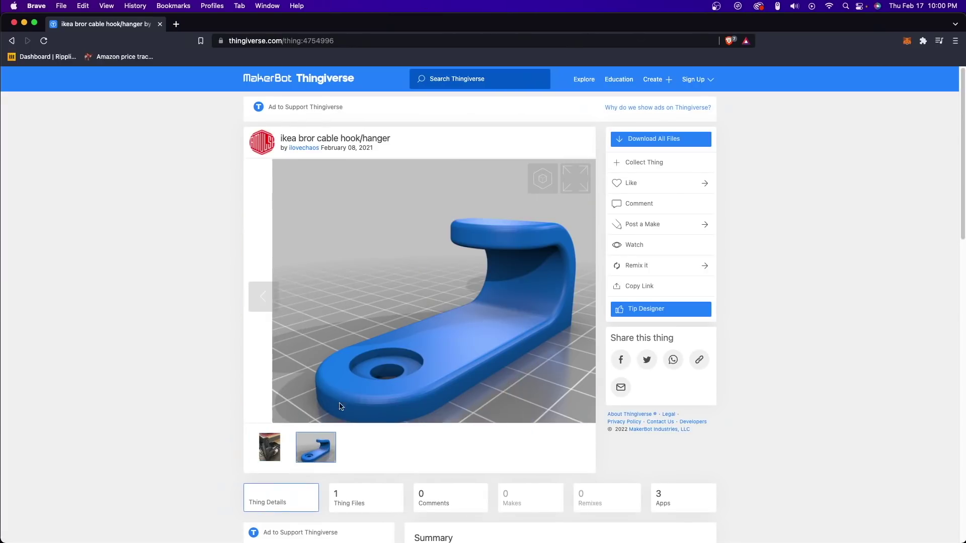
{"action": "left_click", "coordinate": [270, 455]}
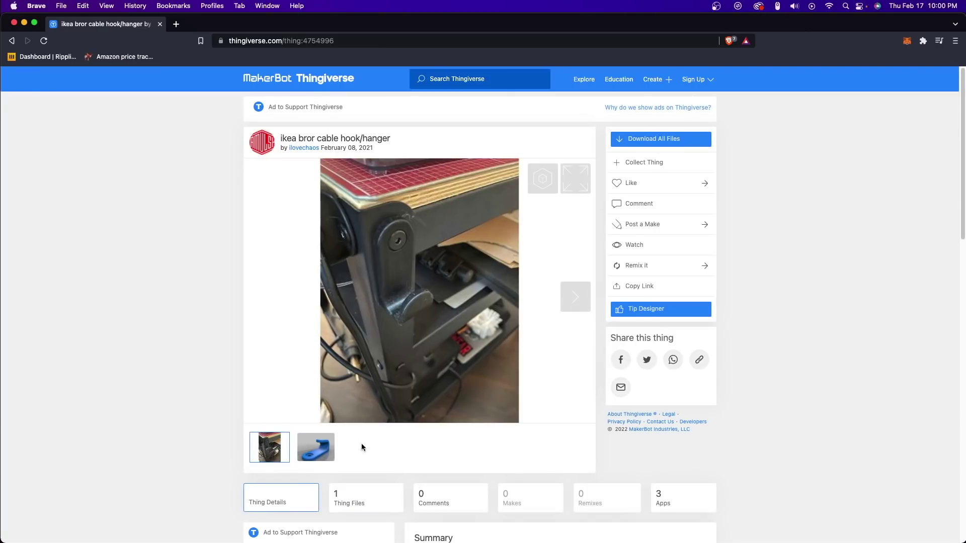
{"action": "left_click", "coordinate": [360, 498]}
{"action": "scroll", "coordinate": [470, 431], "scroll_direction": "down", "scroll_amount": 1}
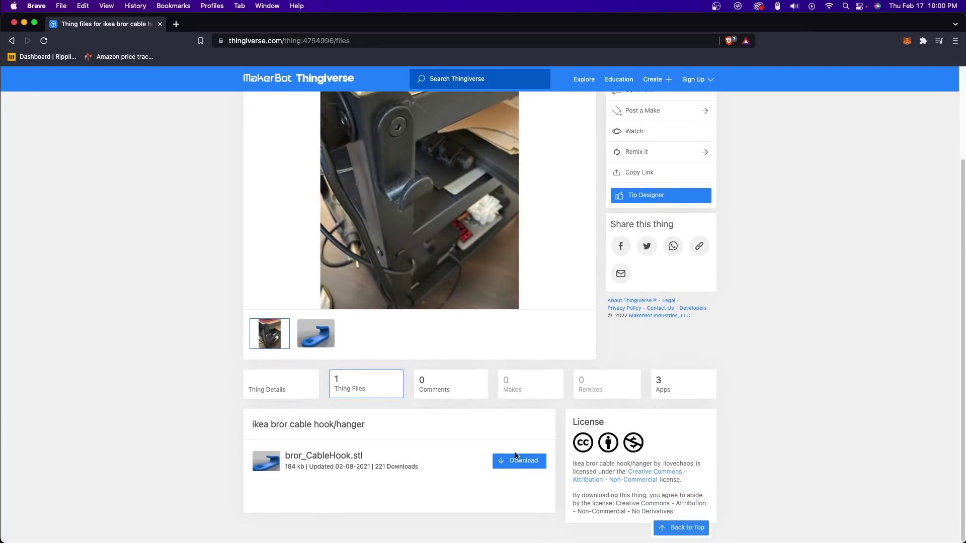
{"action": "left_click", "coordinate": [518, 461]}
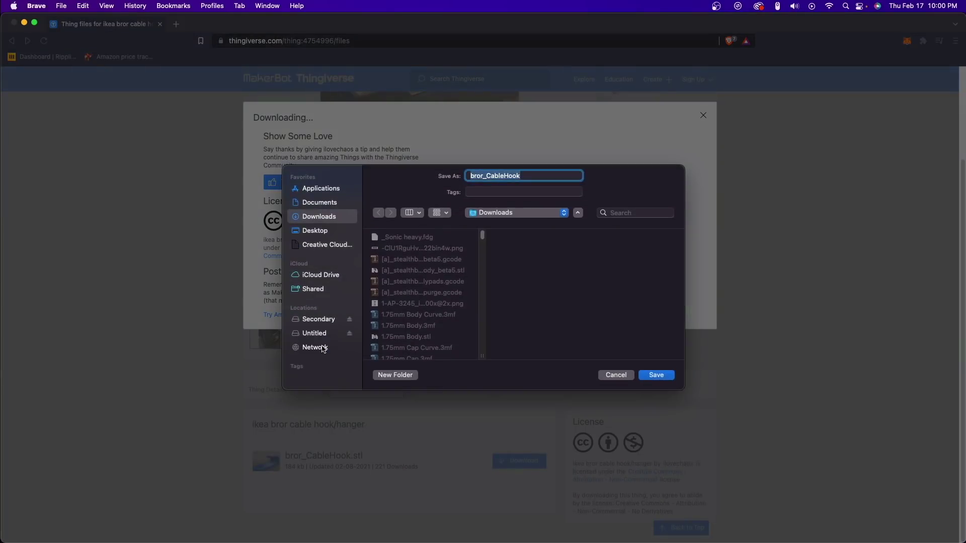
{"action": "left_click", "coordinate": [657, 376]}
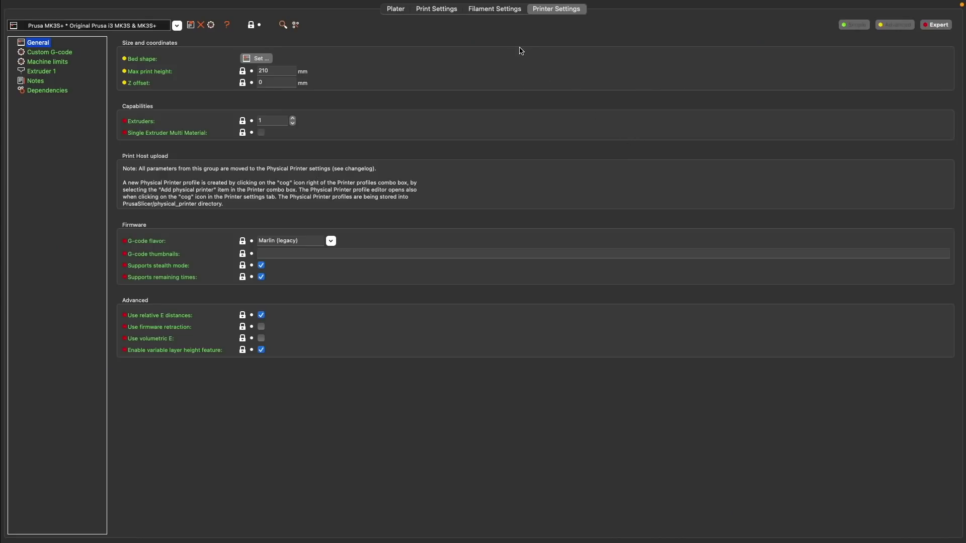
Switch to PrusaSlicer and make sure Label objects is enabled in the print settings' output options
{"action": "left_click", "coordinate": [436, 9]}
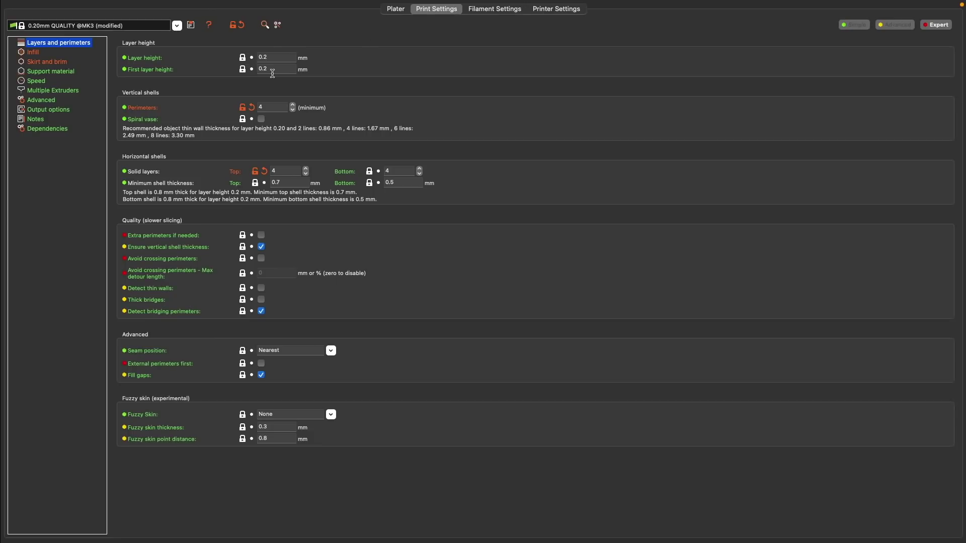
{"action": "left_click", "coordinate": [49, 110]}
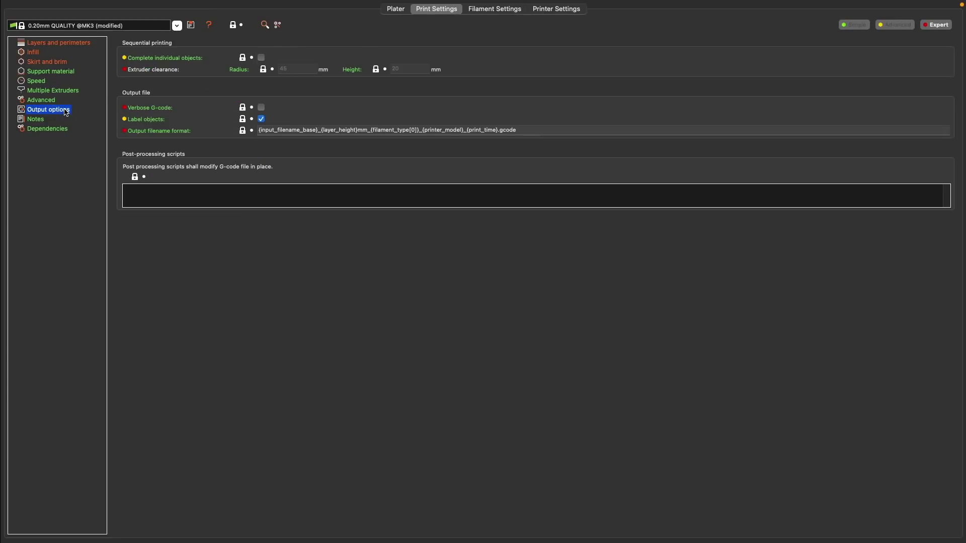
{"action": "left_click", "coordinate": [261, 120]}
{"action": "left_click", "coordinate": [261, 119]}
Insert the line "; printing object ENDGCODE" at the very start of the printer's custom End G-code
{"action": "left_click", "coordinate": [550, 12]}
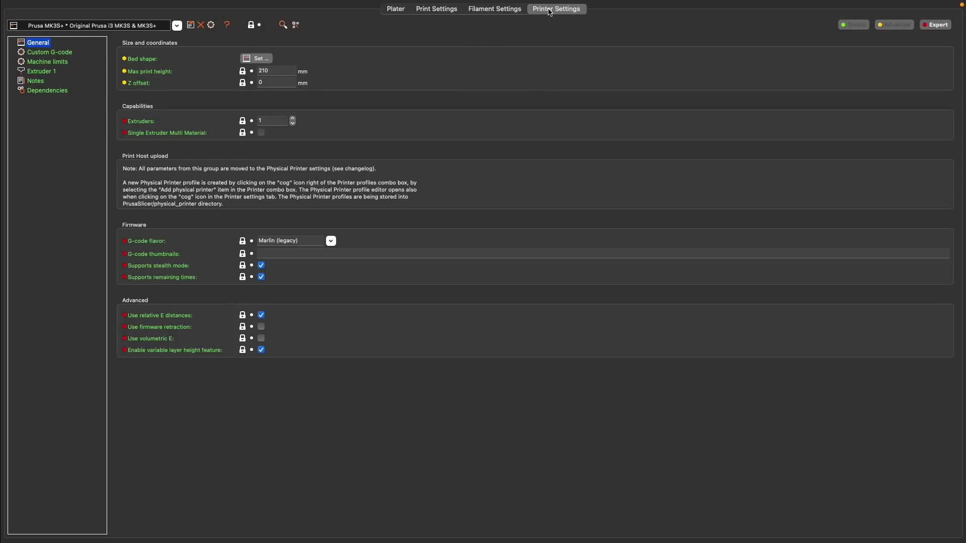
{"action": "left_click", "coordinate": [48, 54]}
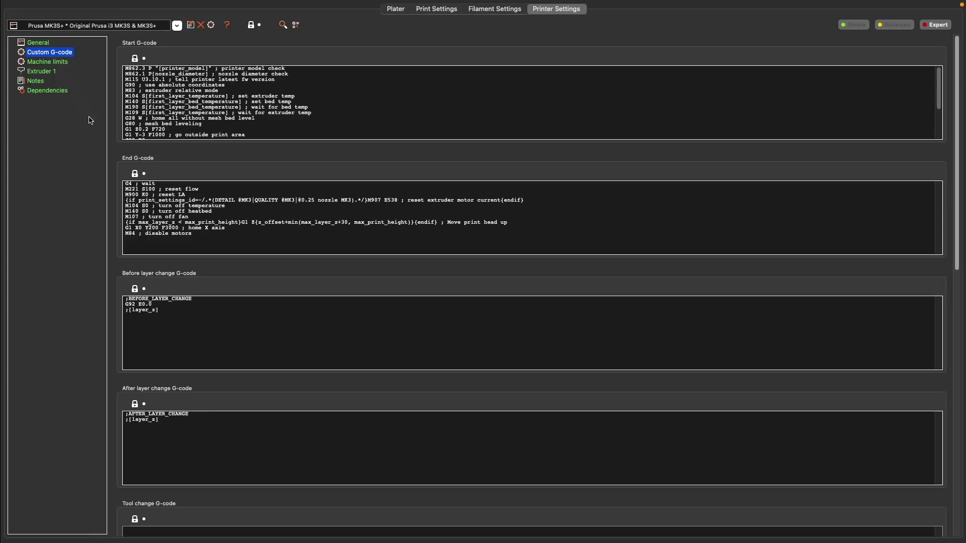
{"action": "left_click", "coordinate": [123, 202]}
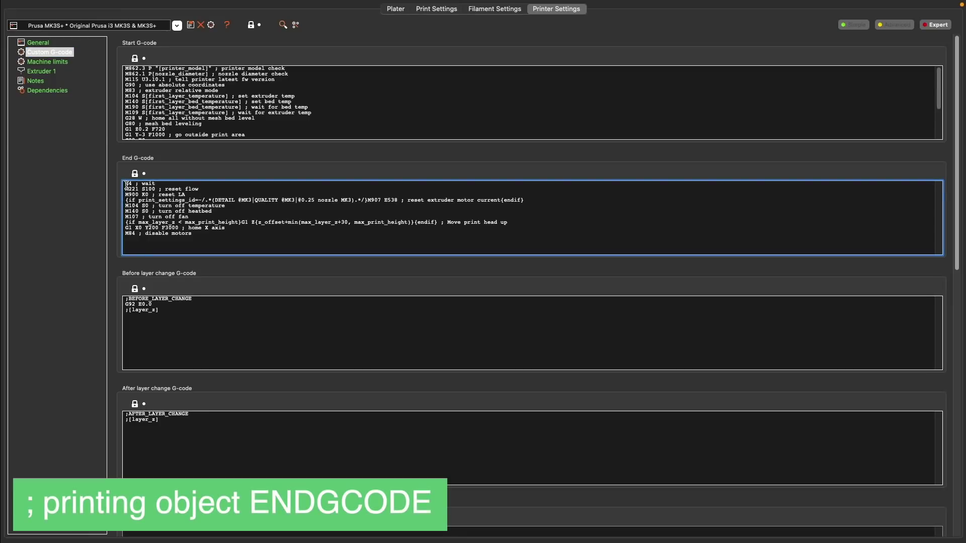
{"action": "key", "text": "Return"}
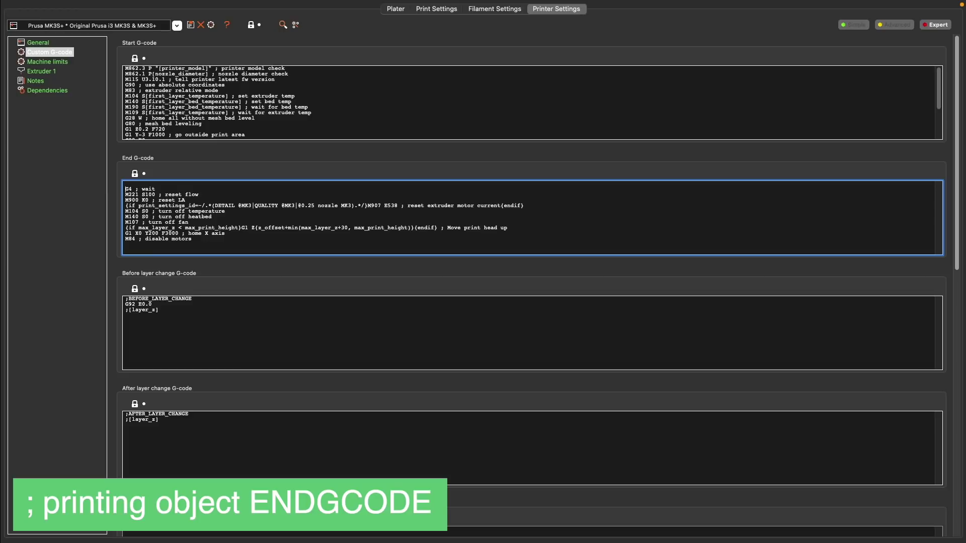
{"action": "type", "text": "; printing object ENDGCODE"}
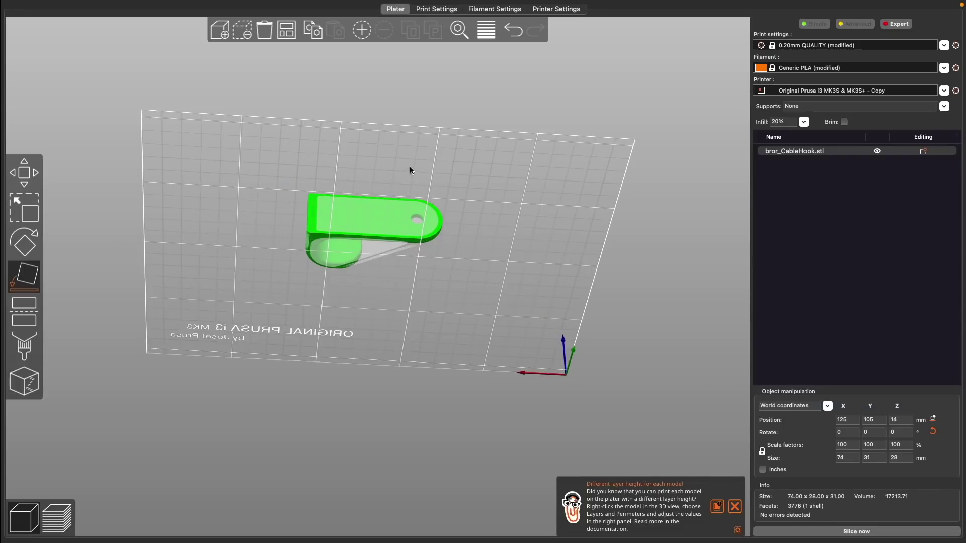
Duplicate the bror_CableHook.stl model into five copies, spread them over the bed's centre and four corners, and slice the plate
{"action": "left_click_drag", "start_coordinate": [410, 167], "coordinate": [84, 225]}
{"action": "left_click", "coordinate": [24, 172]}
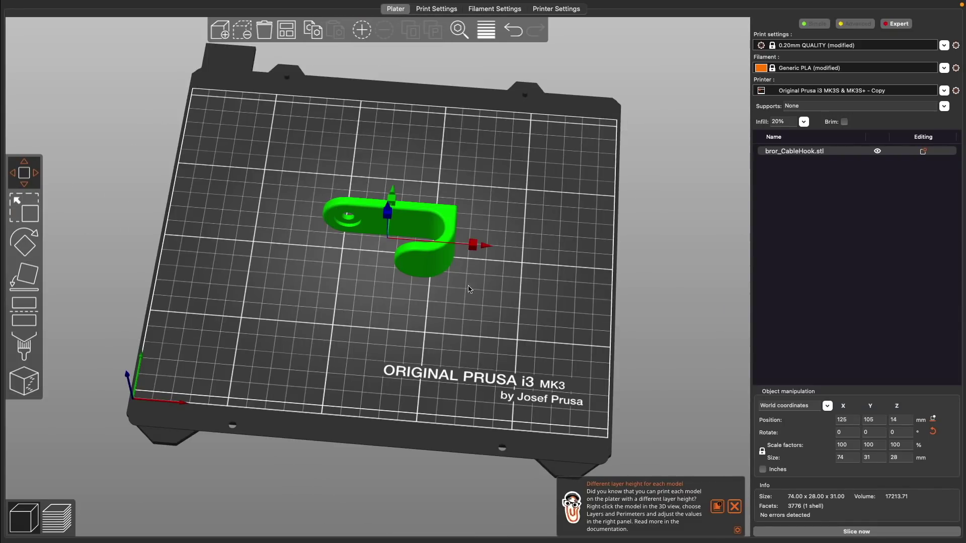
{"action": "key", "text": "super+c"}
{"action": "key", "text": "super+v"}
{"action": "key", "text": "super+v"}
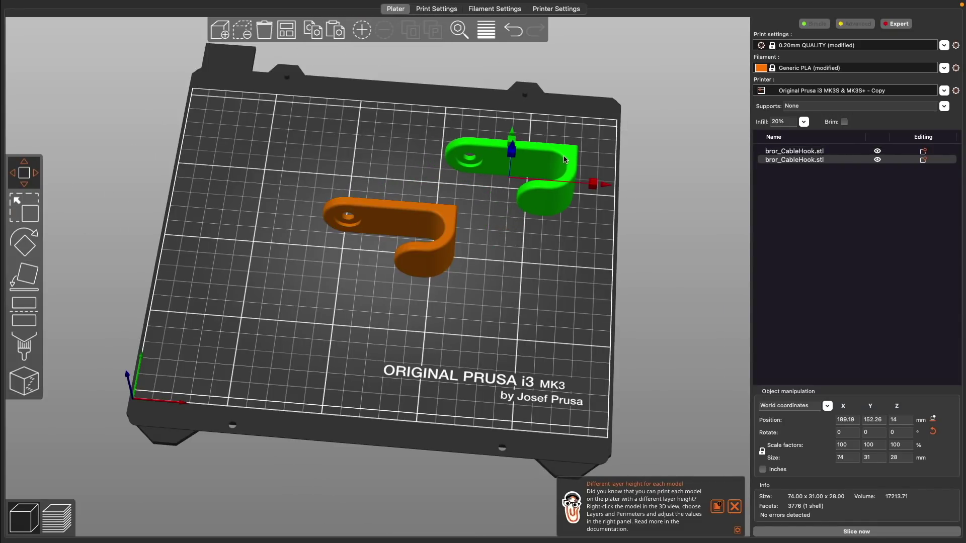
{"action": "left_click_drag", "start_coordinate": [497, 185], "coordinate": [323, 140]}
{"action": "key", "text": "super+v"}
{"action": "left_click_drag", "start_coordinate": [432, 178], "coordinate": [242, 296]}
{"action": "key", "text": "super+v"}
{"action": "left_click_drag", "start_coordinate": [434, 172], "coordinate": [496, 313]}
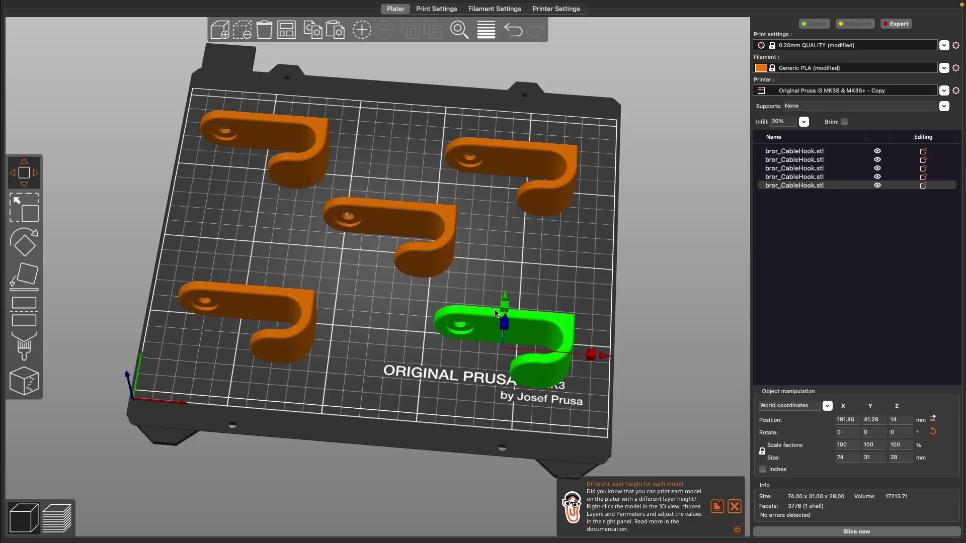
{"action": "left_click", "coordinate": [893, 534]}
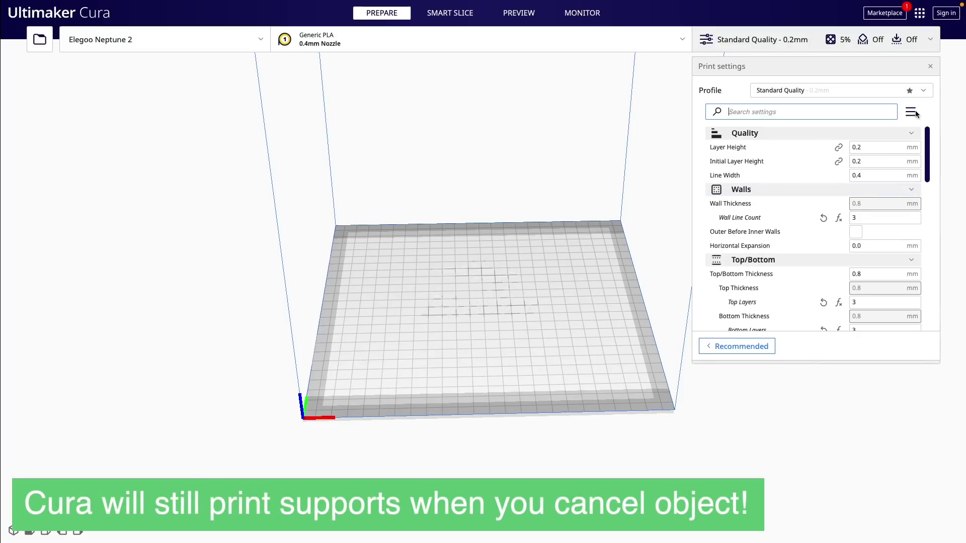
Switch to Ultimaker Cura and filter the setting visibility list by "combin" to make sure Combing Mode is shown
{"action": "left_click", "coordinate": [911, 112]}
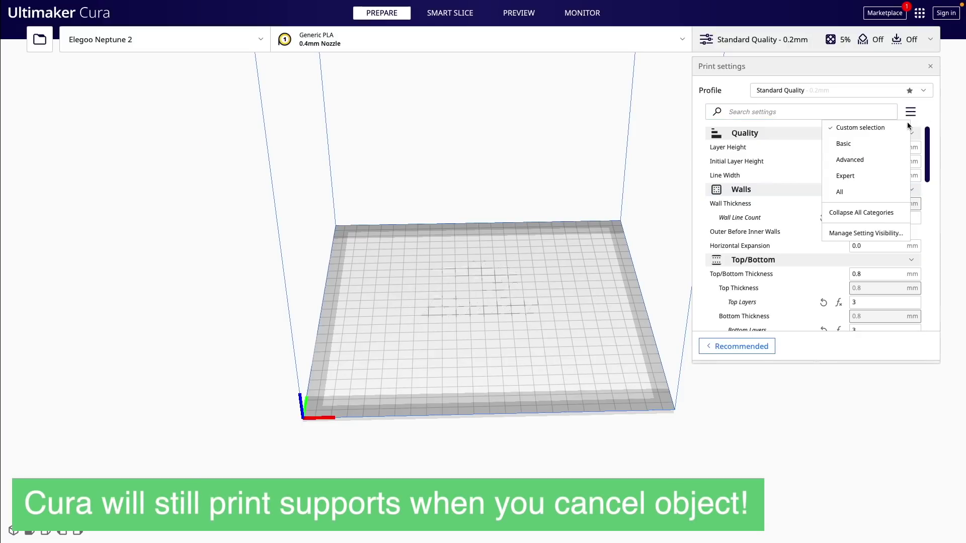
{"action": "left_click", "coordinate": [873, 233]}
{"action": "left_click", "coordinate": [436, 150]}
{"action": "type", "text": "combin"}
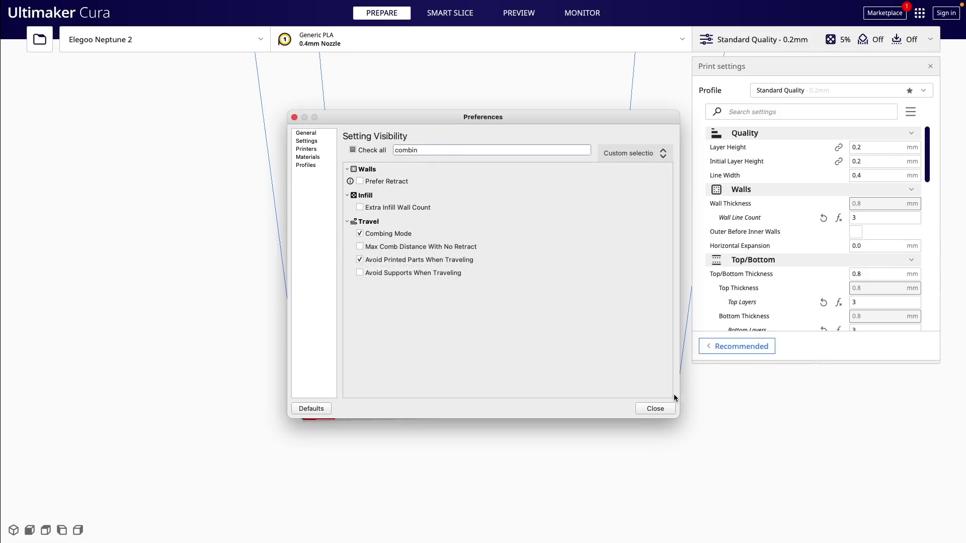
{"action": "left_click", "coordinate": [660, 411]}
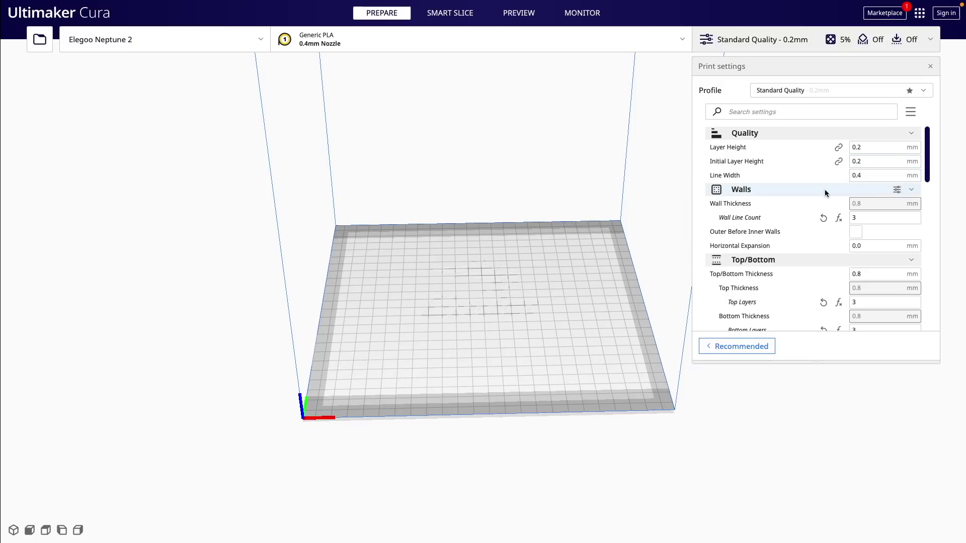
Set Combing Mode to Off in the Travel section of the print settings
{"action": "scroll", "coordinate": [824, 193], "scroll_direction": "down", "scroll_amount": 1}
{"action": "scroll", "coordinate": [825, 193], "scroll_direction": "down", "scroll_amount": 5}
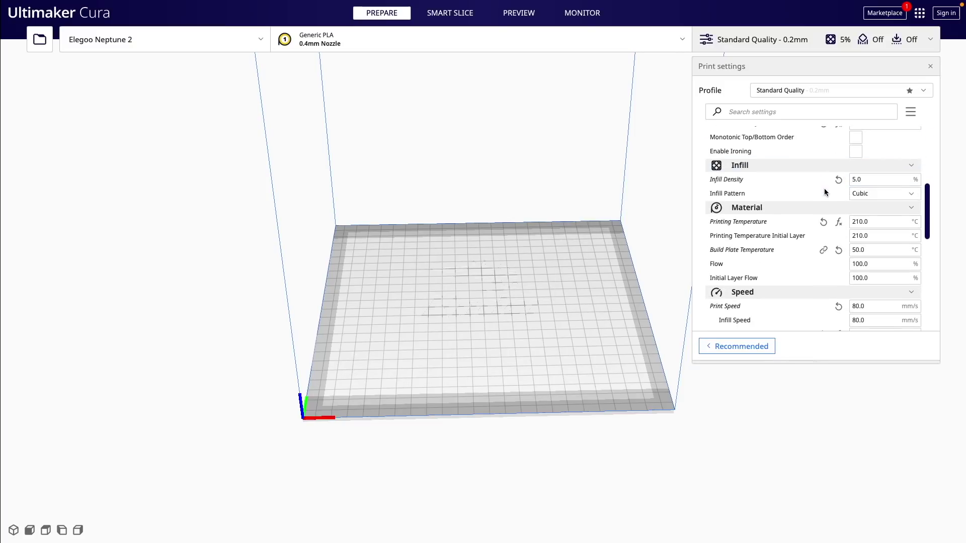
{"action": "scroll", "coordinate": [825, 192], "scroll_direction": "down", "scroll_amount": 5}
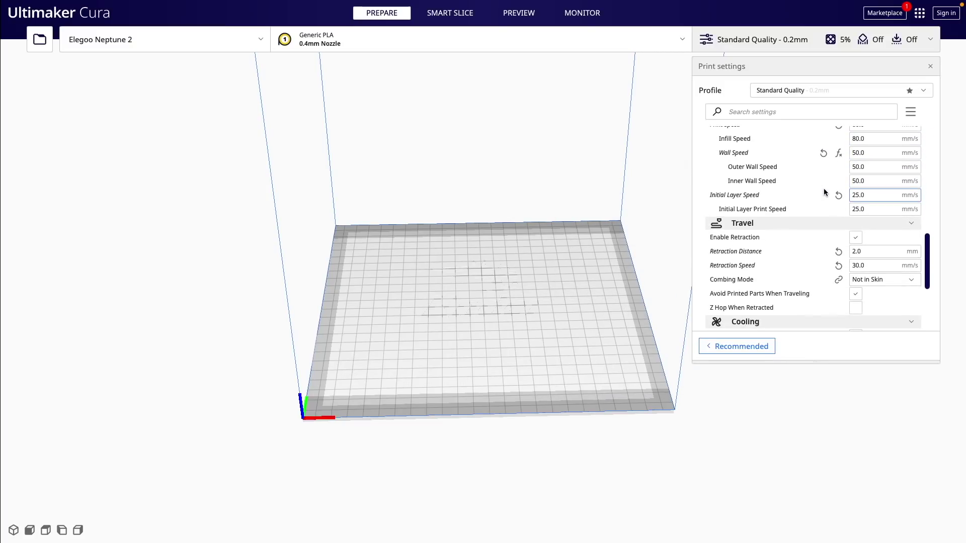
{"action": "scroll", "coordinate": [825, 193], "scroll_direction": "down", "scroll_amount": 1}
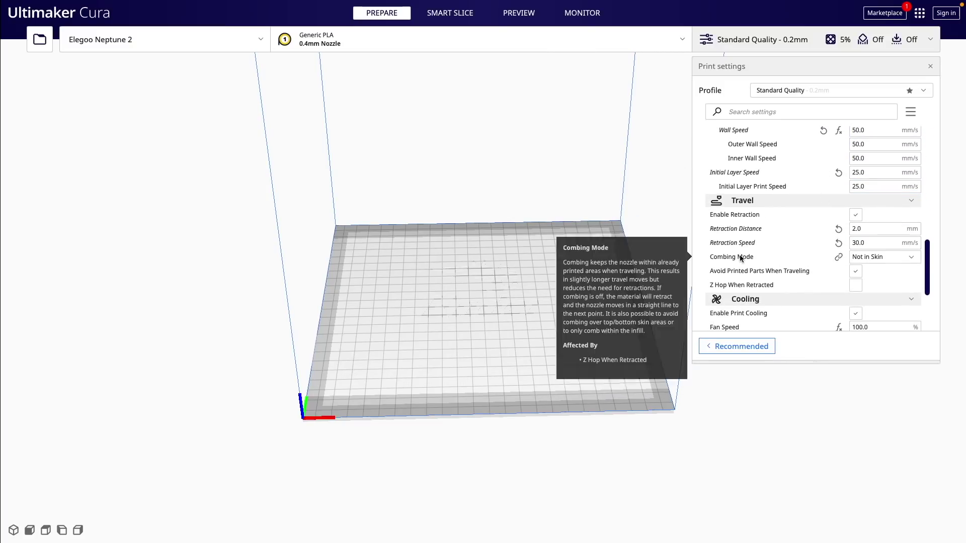
{"action": "left_click", "coordinate": [869, 261]}
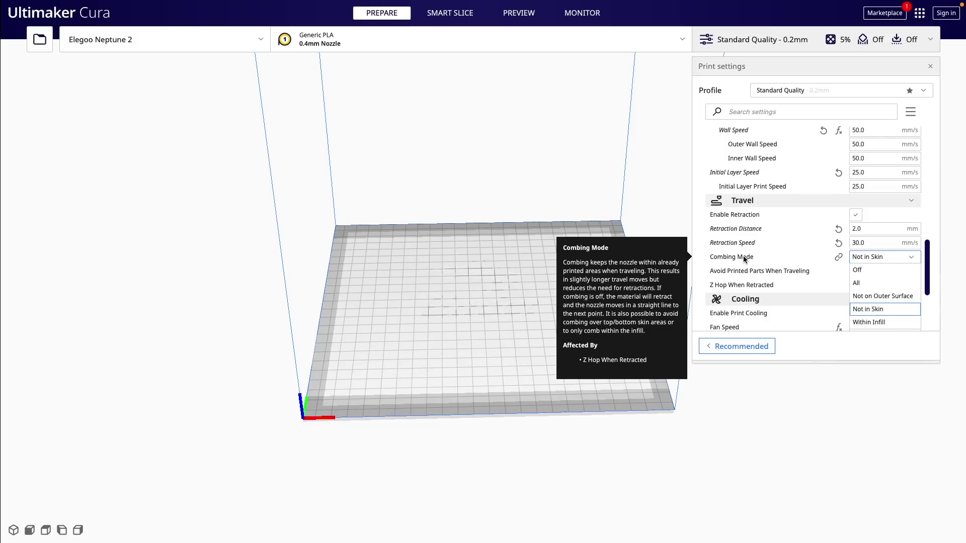
{"action": "left_click", "coordinate": [865, 271]}
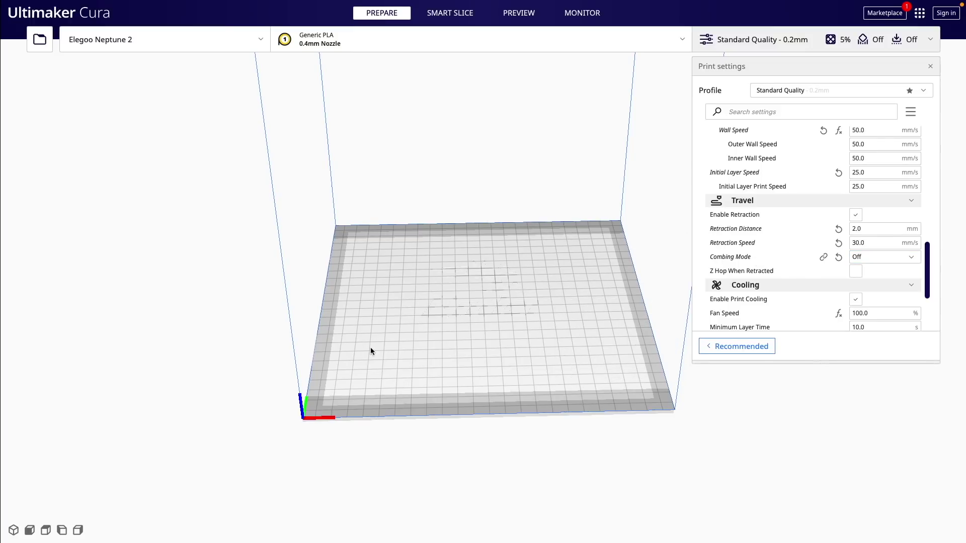
Insert the line ;MESH:ENDGCODE at the start of the Elegoo Neptune 2's End G-code in its machine settings and close the preferences
{"action": "left_click", "coordinate": [181, 49]}
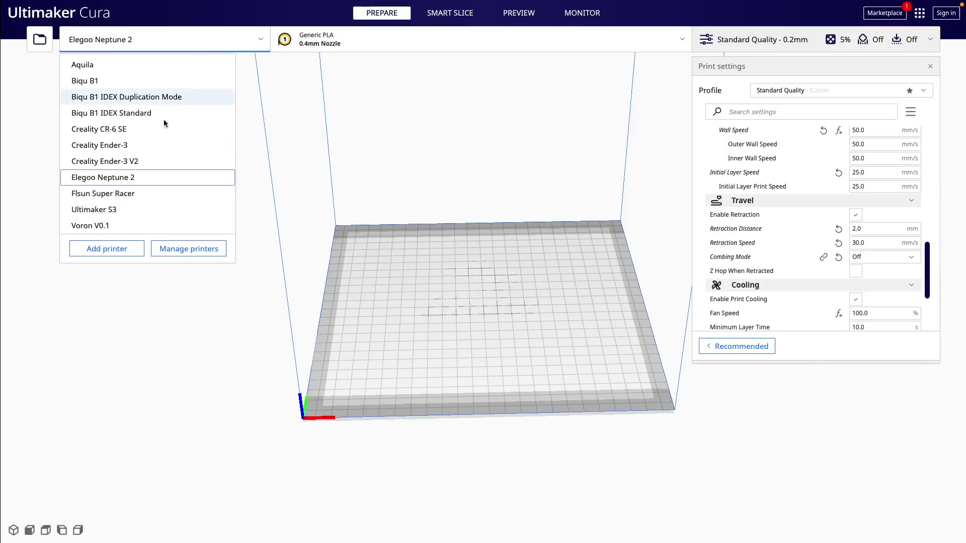
{"action": "left_click", "coordinate": [199, 248]}
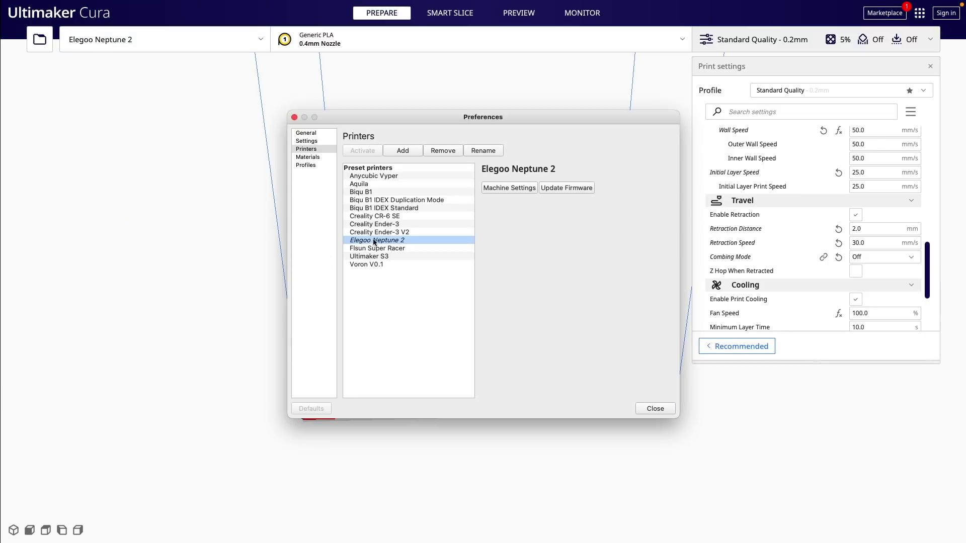
{"action": "left_click", "coordinate": [515, 188]}
{"action": "left_click", "coordinate": [503, 342]}
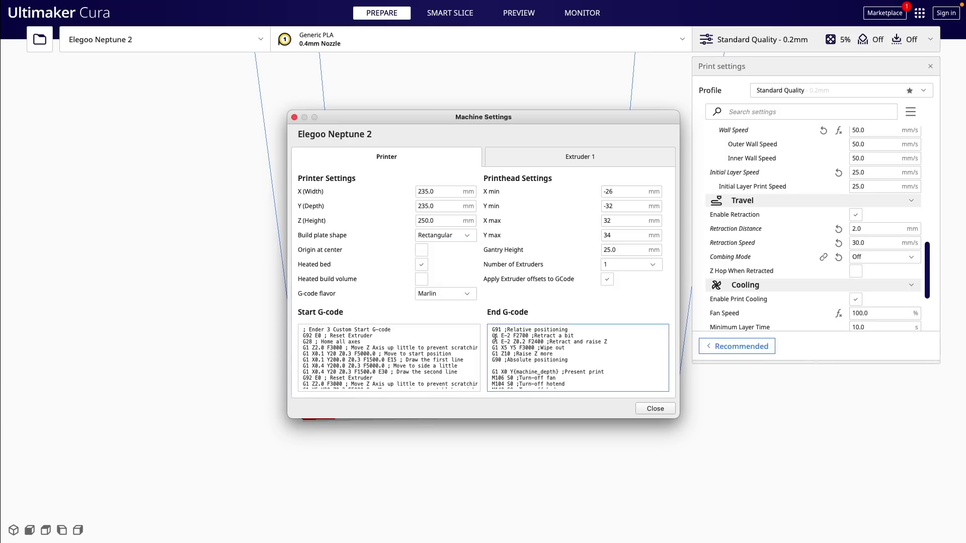
{"action": "mouse_move", "coordinate": [492, 330]}
{"action": "left_mouse_down"}
{"action": "mouse_move", "coordinate": [570, 352]}
{"action": "mouse_move", "coordinate": [491, 335]}
{"action": "left_mouse_up"}
{"action": "left_click", "coordinate": [623, 375]}
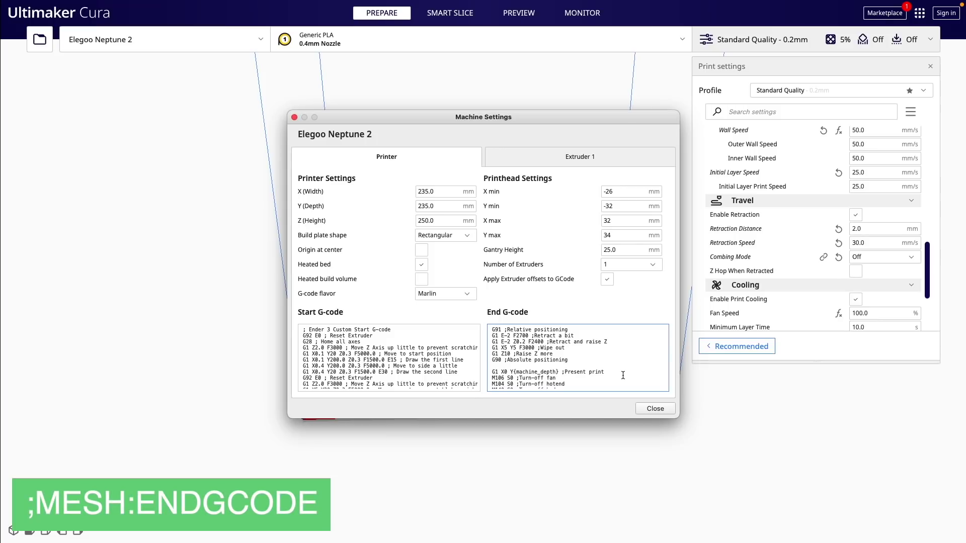
{"action": "key", "text": "Return"}
{"action": "key", "text": "super+v"}
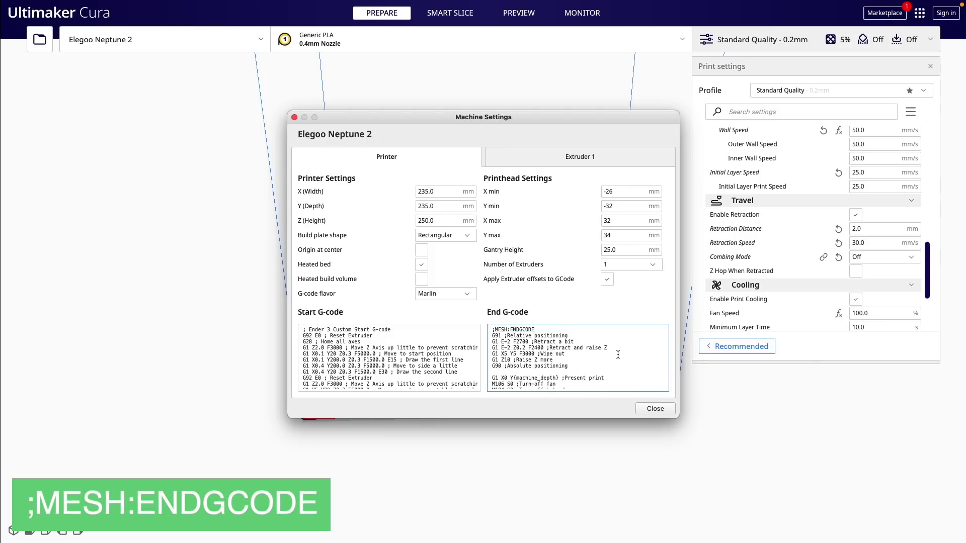
{"action": "left_click_drag", "start_coordinate": [539, 331], "coordinate": [492, 331]}
{"action": "left_click", "coordinate": [524, 379]}
{"action": "left_click", "coordinate": [653, 409]}
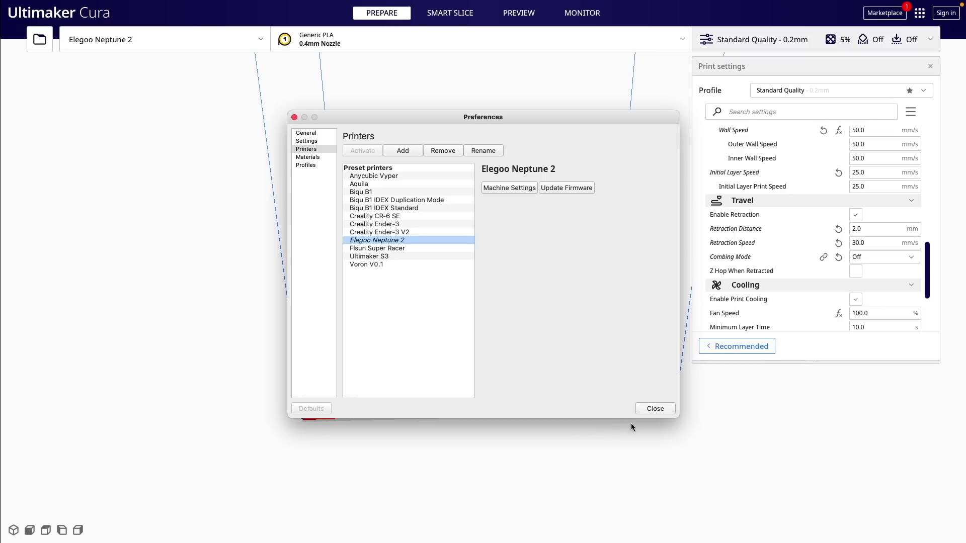
{"action": "left_click", "coordinate": [654, 408]}
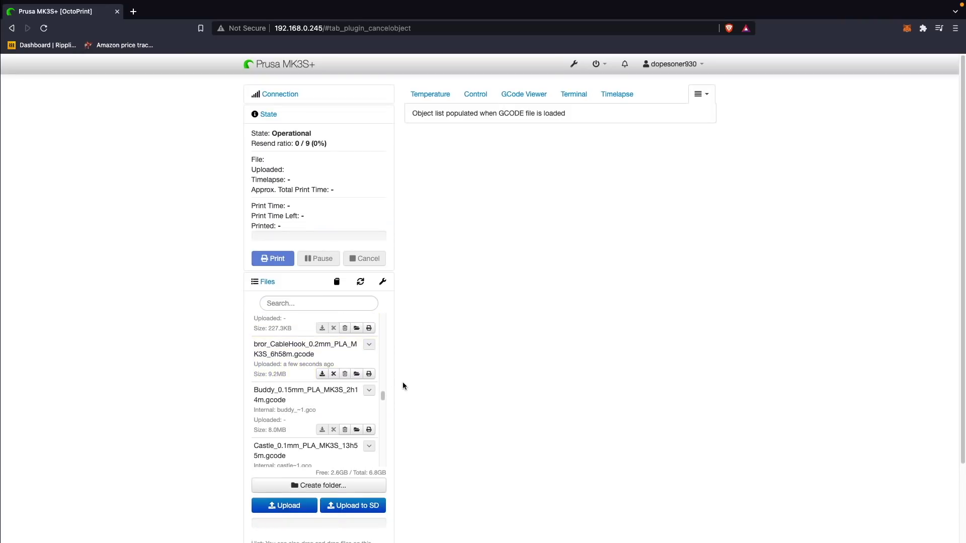
Switch to OctoPrint, start printing bror_CableHook_0.2mm_PLA_MK3S_6h58m.gcode and inspect its model and layer info in the GCode Viewer
{"action": "left_click", "coordinate": [369, 374]}
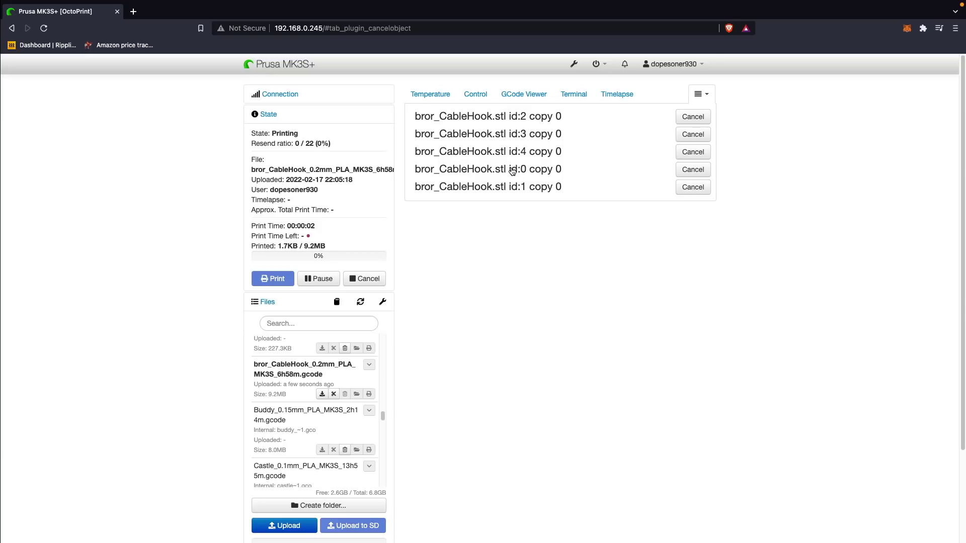
{"action": "left_click", "coordinate": [515, 97]}
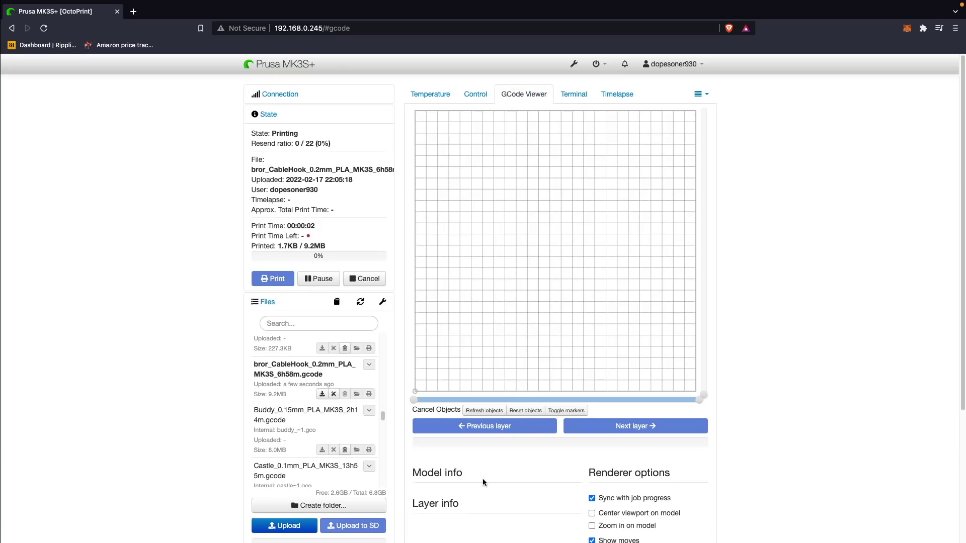
{"action": "scroll", "coordinate": [482, 447], "scroll_direction": "down", "scroll_amount": 4}
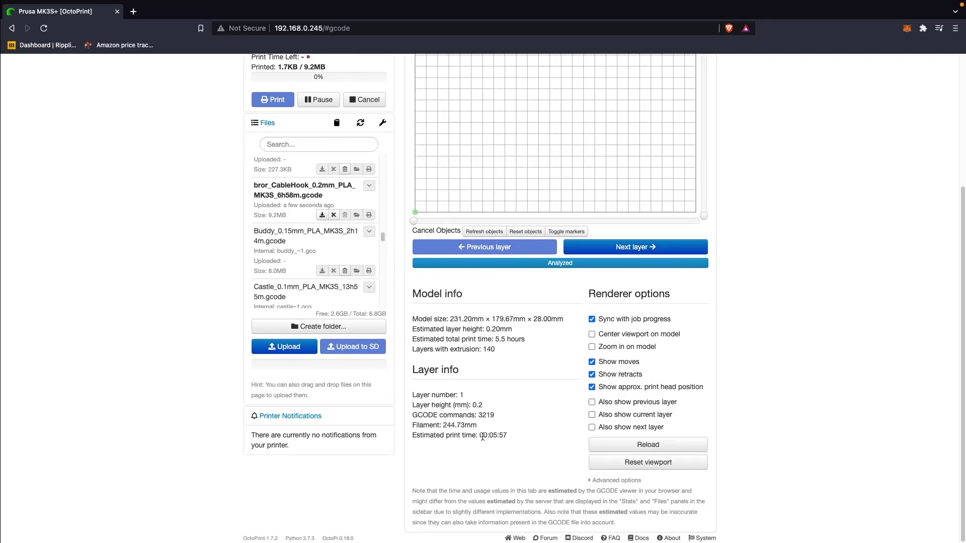
{"action": "scroll", "coordinate": [483, 436], "scroll_direction": "up", "scroll_amount": 1}
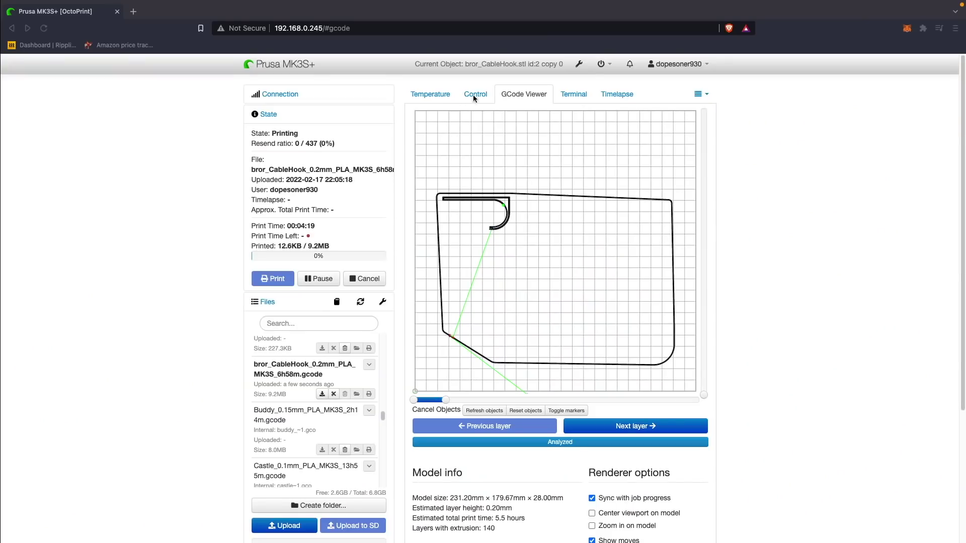
Compare the object being printed in the Cancel Objects list with the GCode Viewer's toolpaths, and refresh the objects there
{"action": "left_click", "coordinate": [526, 215]}
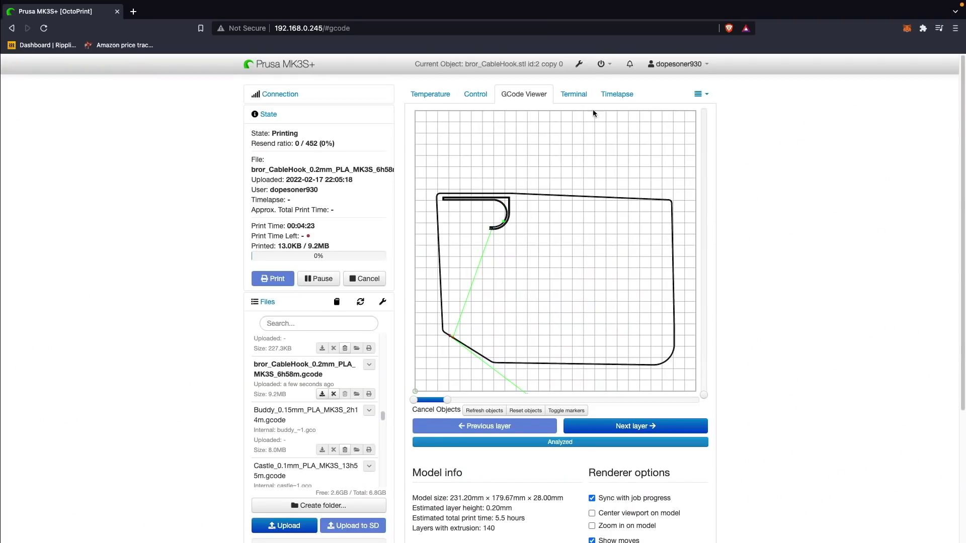
{"action": "left_click", "coordinate": [696, 100]}
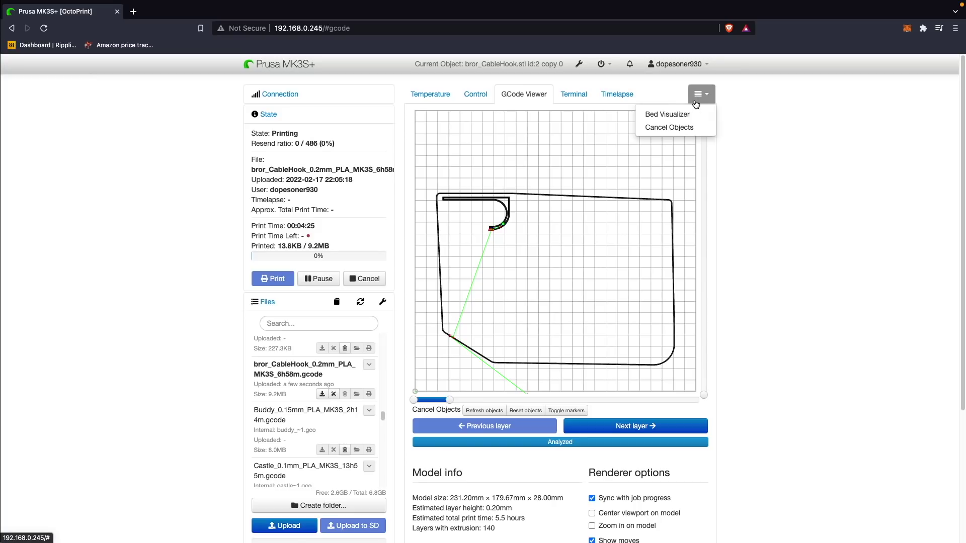
{"action": "left_click", "coordinate": [669, 128]}
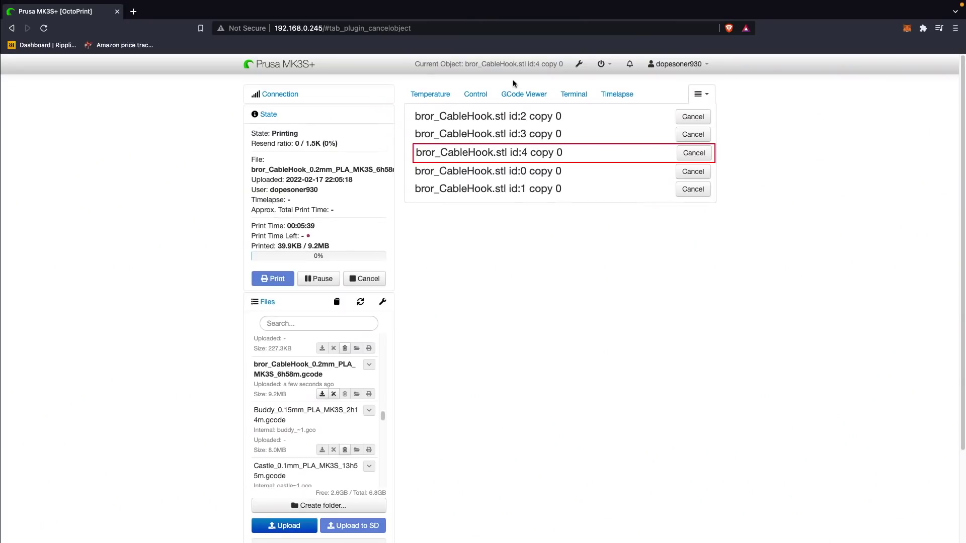
{"action": "left_click", "coordinate": [523, 94]}
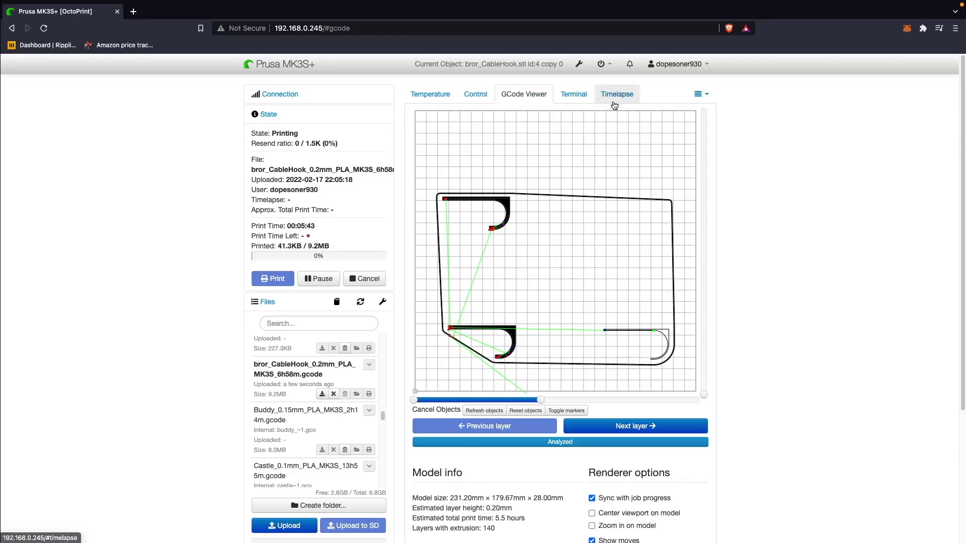
{"action": "left_click", "coordinate": [484, 410]}
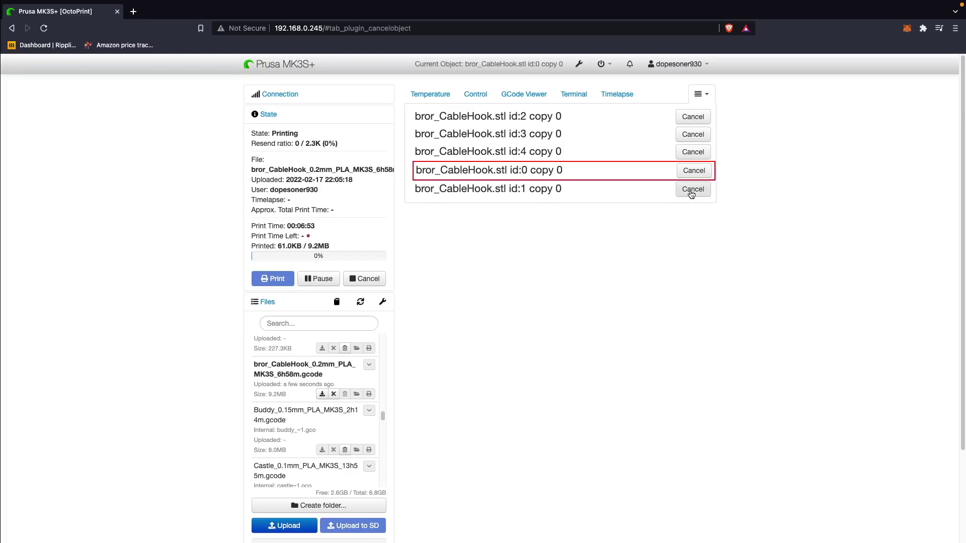
Cancel the object bror_CableHook.stl id:1 copy 0 in the running print and confirm the cancellation
{"action": "left_click", "coordinate": [691, 193]}
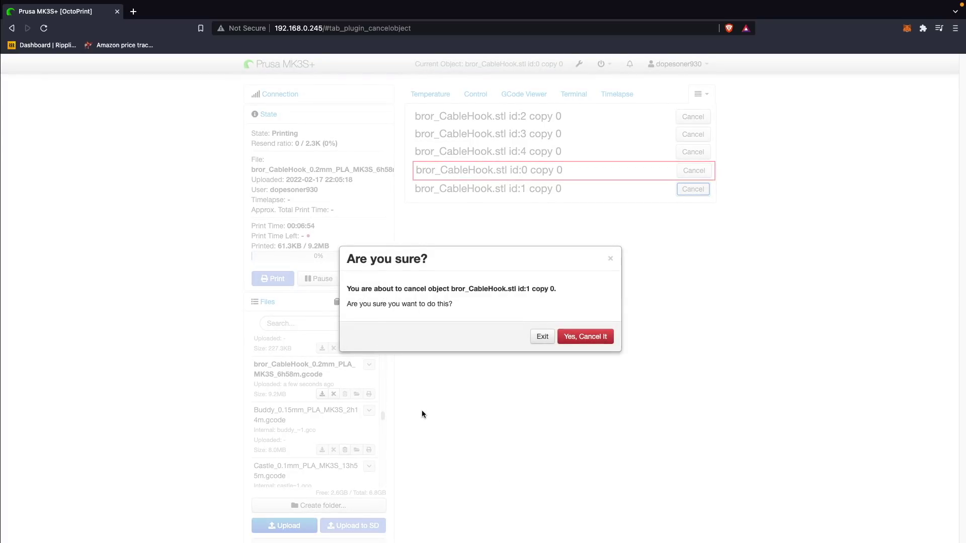
{"action": "left_click", "coordinate": [574, 337]}
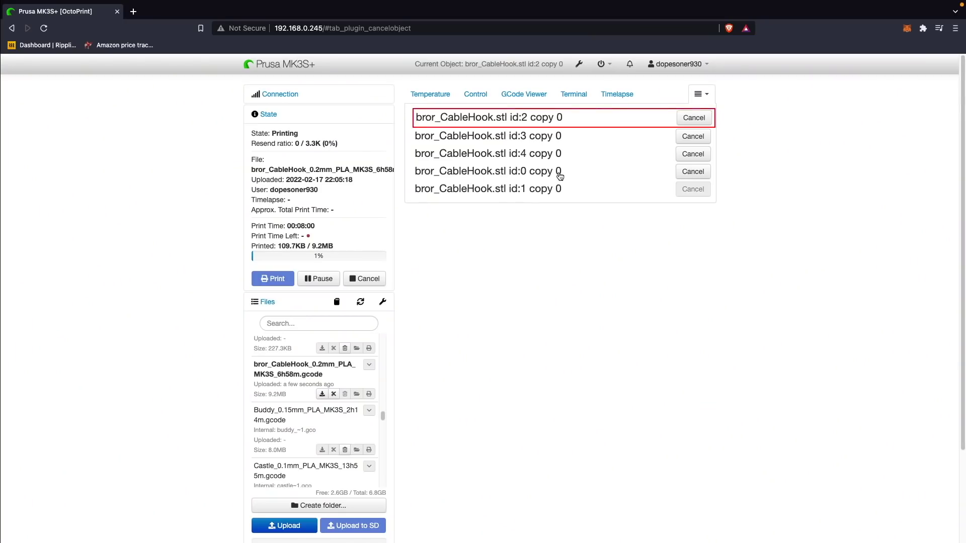
Cancel the objects bror_CableHook.stl id:0 copy 0 and id:4 copy 0 in the running print, confirming each cancellation
{"action": "left_click", "coordinate": [705, 173]}
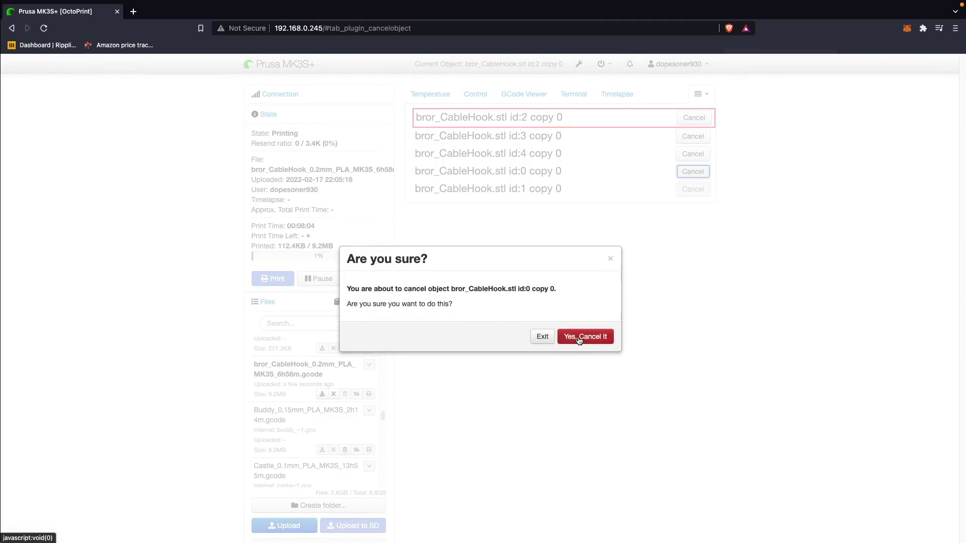
{"action": "left_click", "coordinate": [579, 340]}
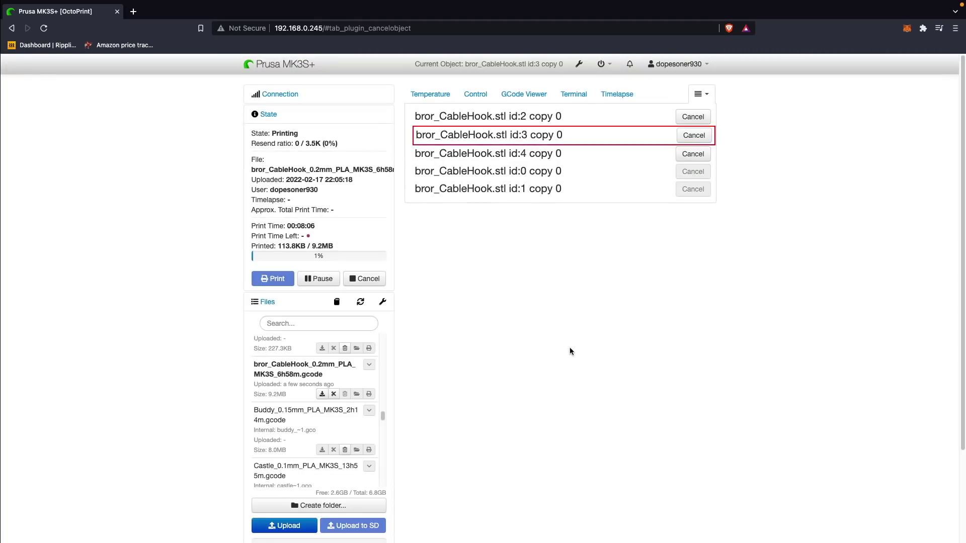
{"action": "left_click", "coordinate": [695, 158]}
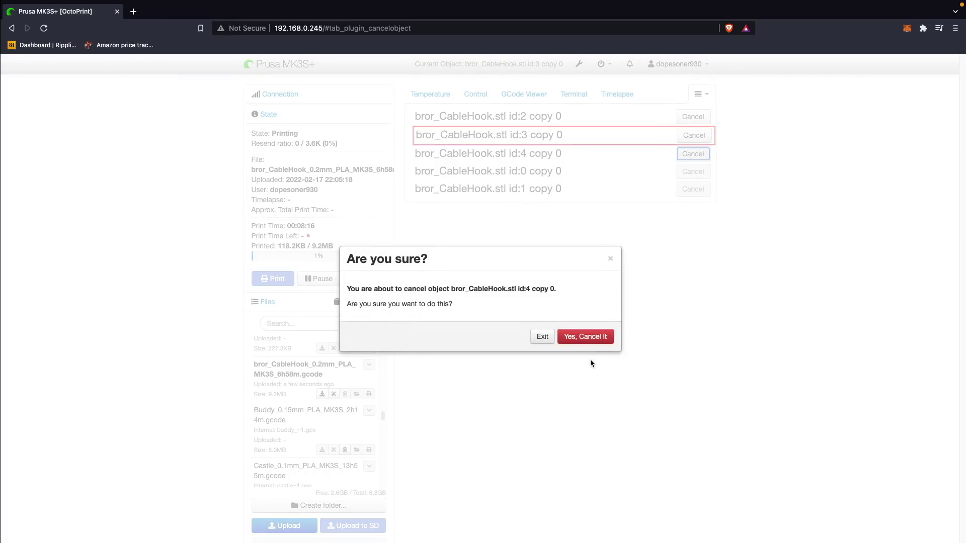
{"action": "left_click", "coordinate": [586, 337]}
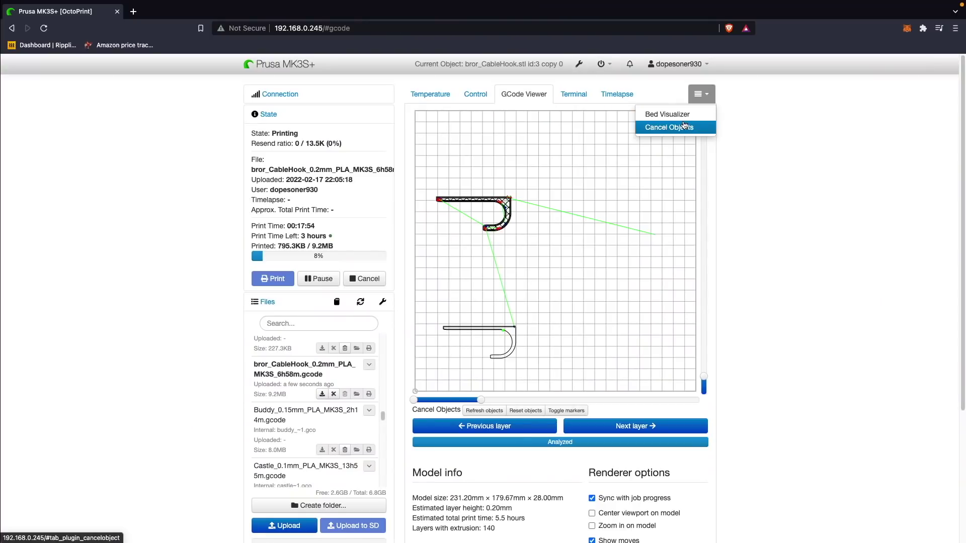
Return to the Cancel Objects list, cancel the object bror_CableHook.stl id:3 copy 0 and confirm the cancellation
{"action": "left_click", "coordinate": [685, 127]}
{"action": "left_click", "coordinate": [693, 135]}
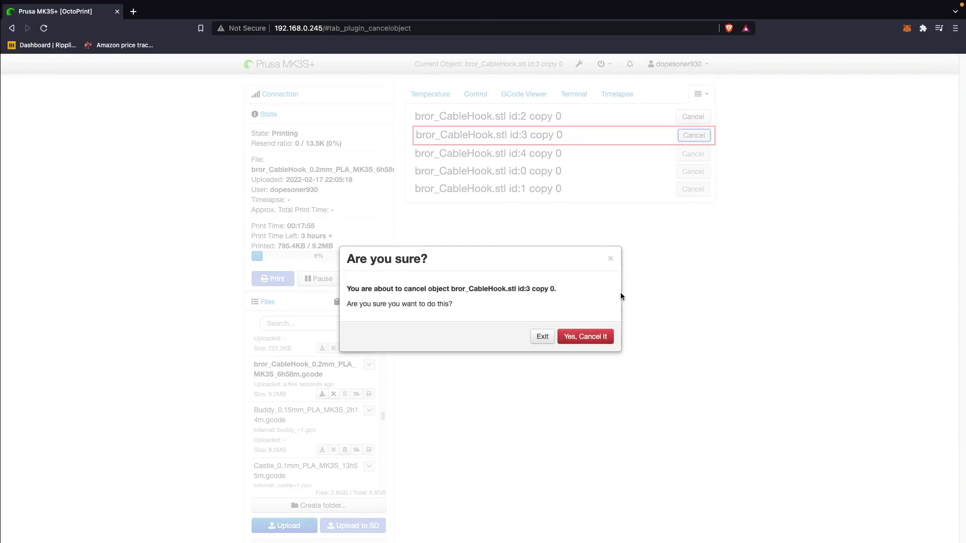
{"action": "left_click", "coordinate": [584, 336]}
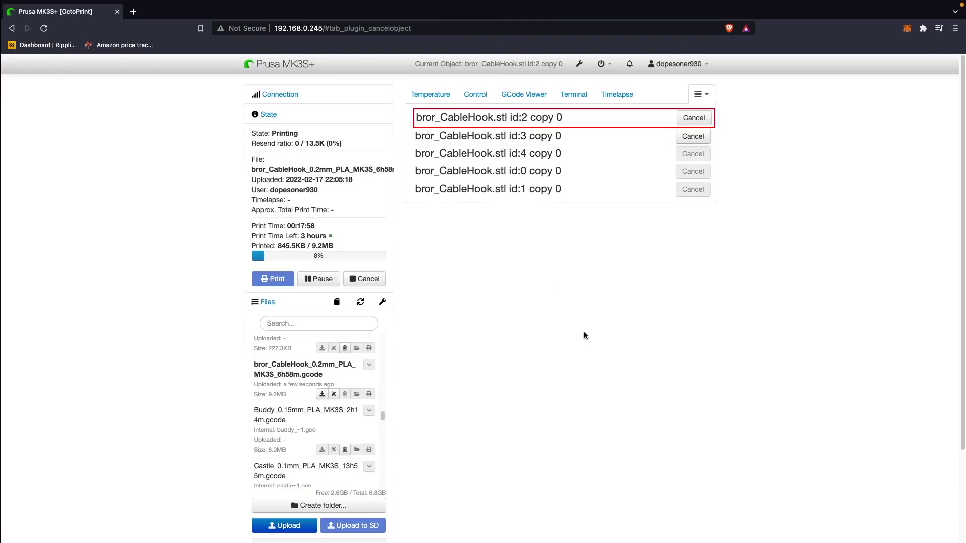